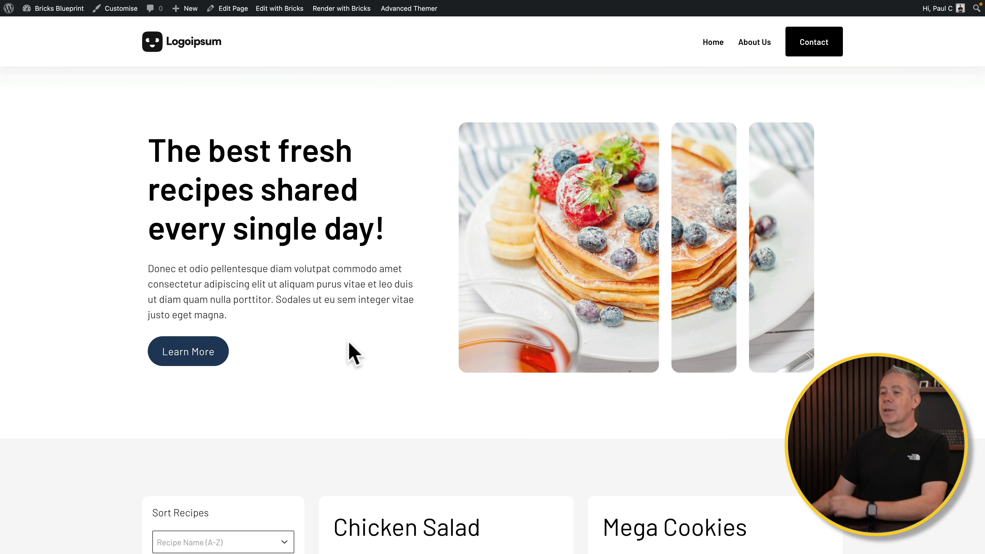
Test the recipe sorting by ordering the list by Recipe Name (Z-A) and back to Recipe Name (A-Z)
scroll(353, 353, down, 10)
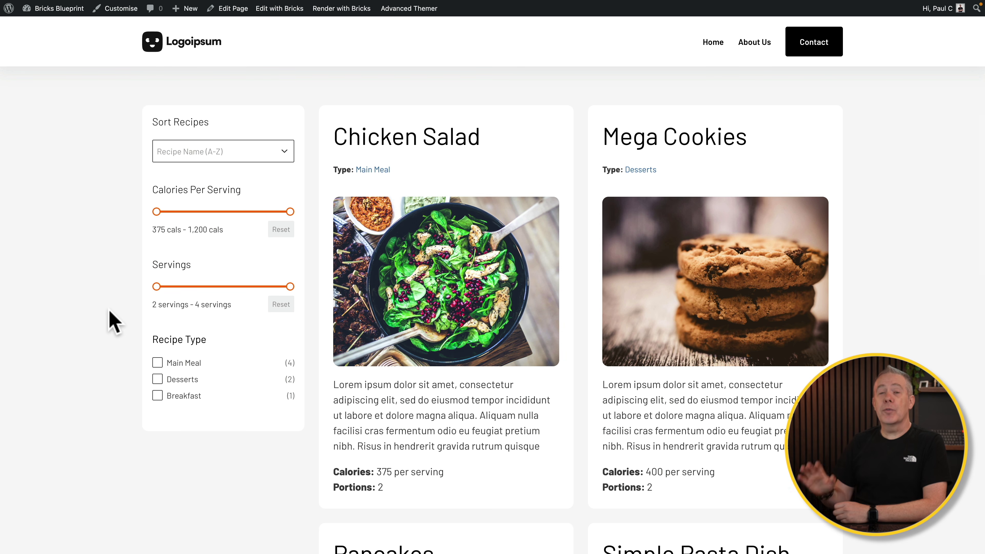
click(243, 150)
click(237, 163)
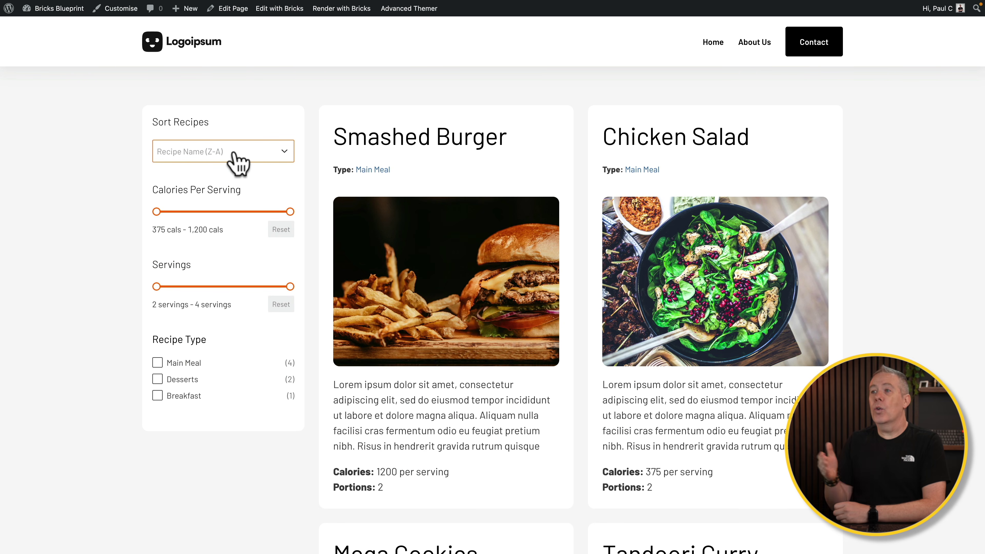
click(237, 157)
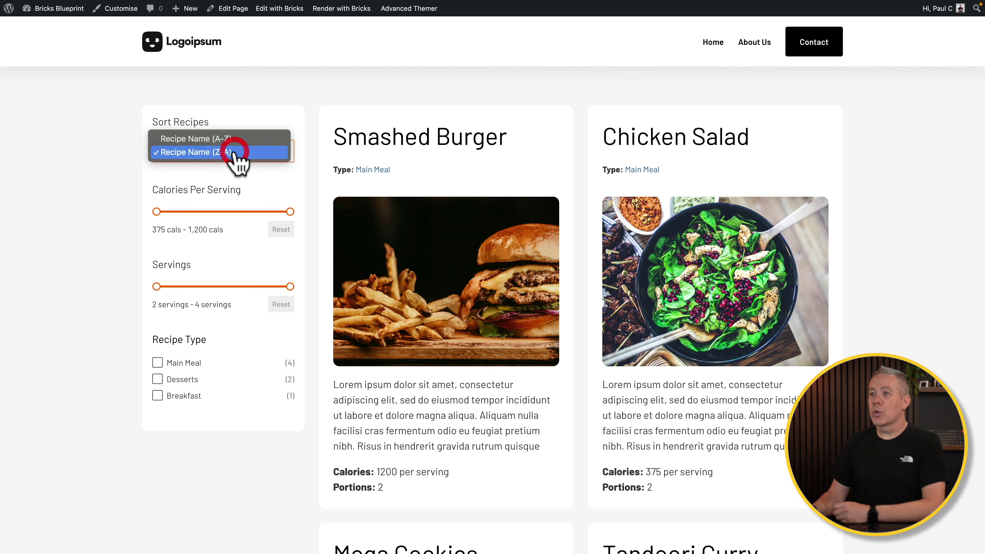
click(232, 140)
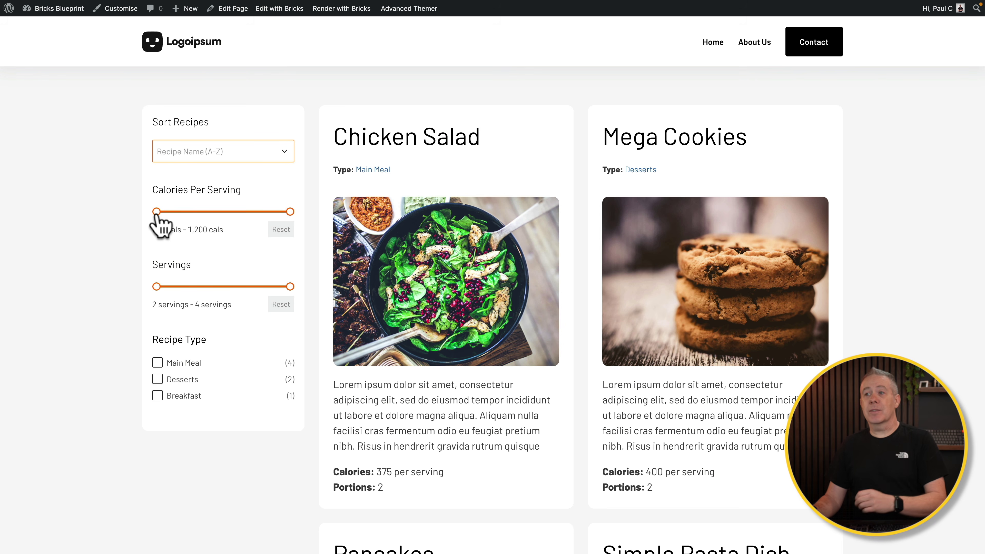
Test the Calories Per Serving filter with a minimum of 675 cals and reset it
drag(157, 213, 207, 213)
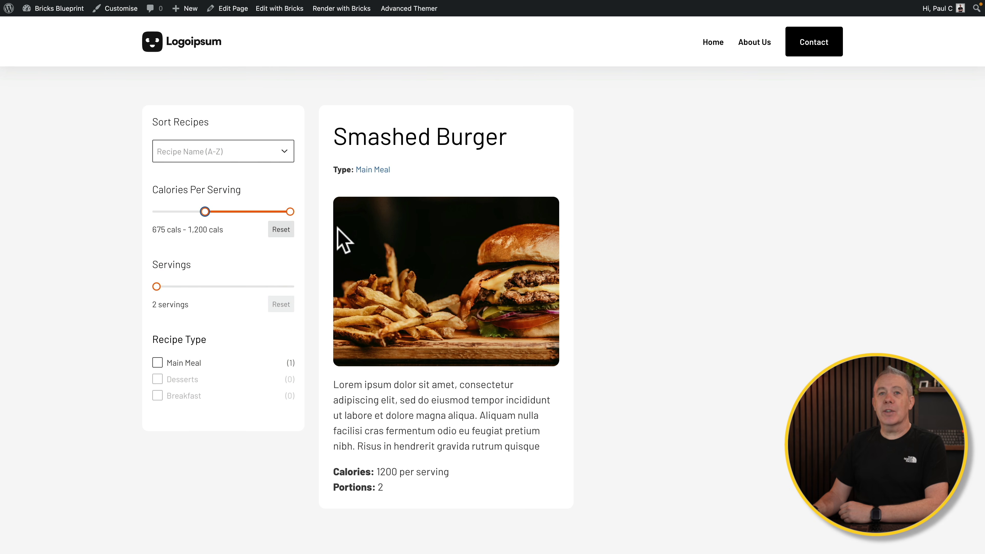
click(277, 229)
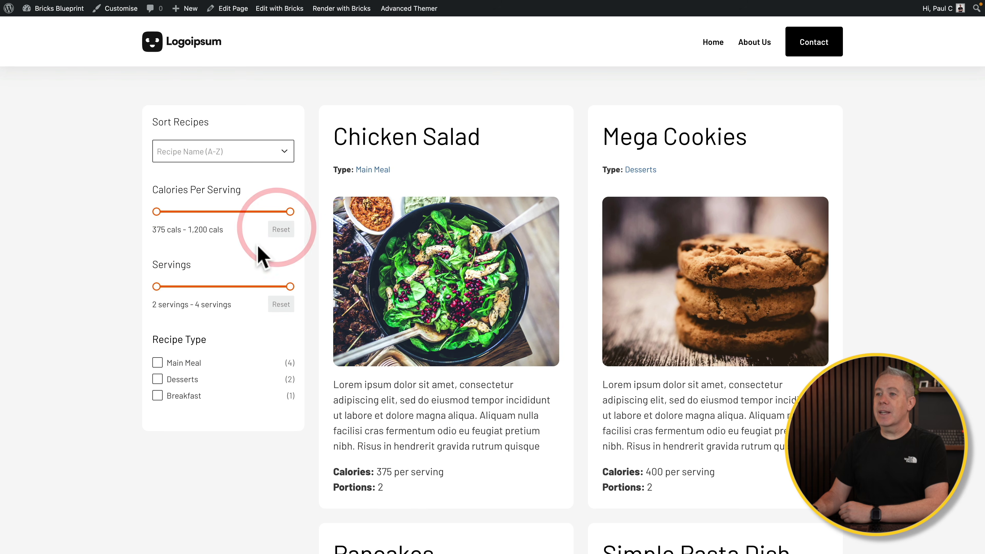
Filter the recipes to 3–4 servings and the Desserts type, and return the Servings range to its lowest minimum
drag(181, 288, 204, 289)
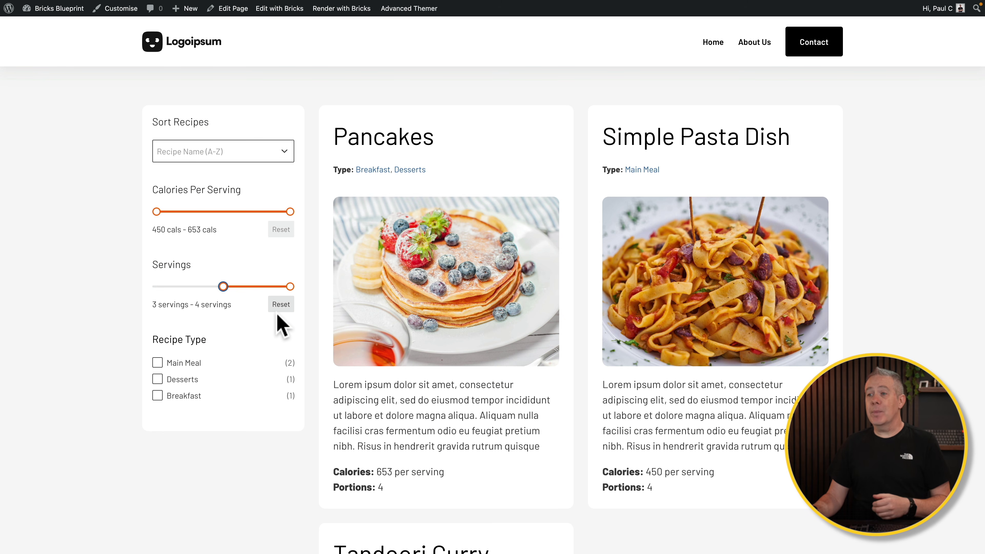
click(186, 379)
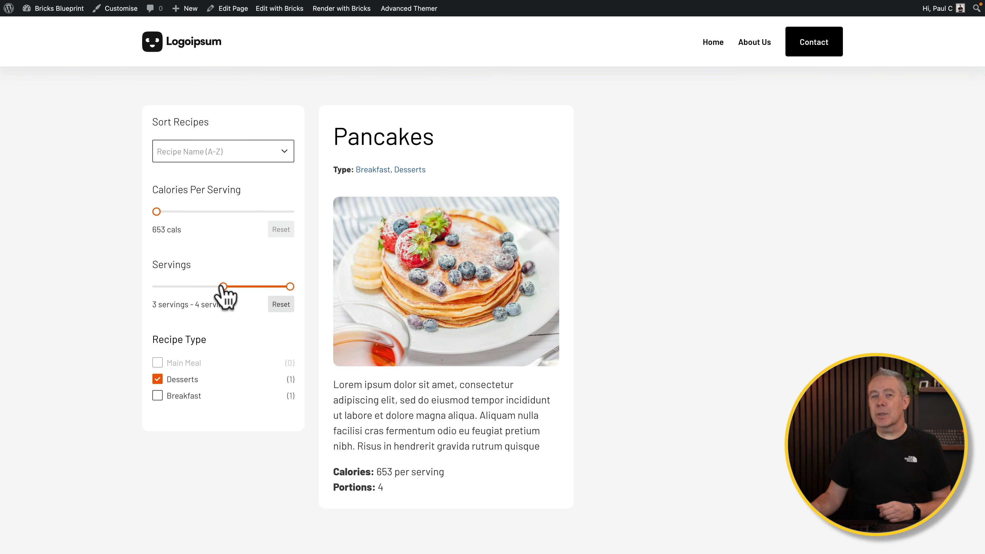
drag(223, 287, 156, 286)
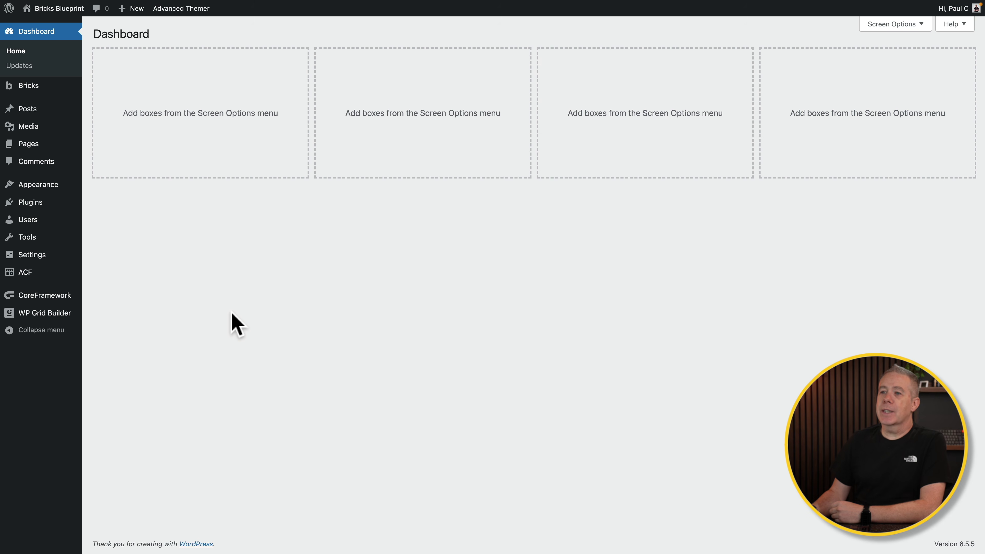
Create a new WP Grid Builder facet named Sort Recipes and set its facet action to Sort Content
mouse_move(60, 316)
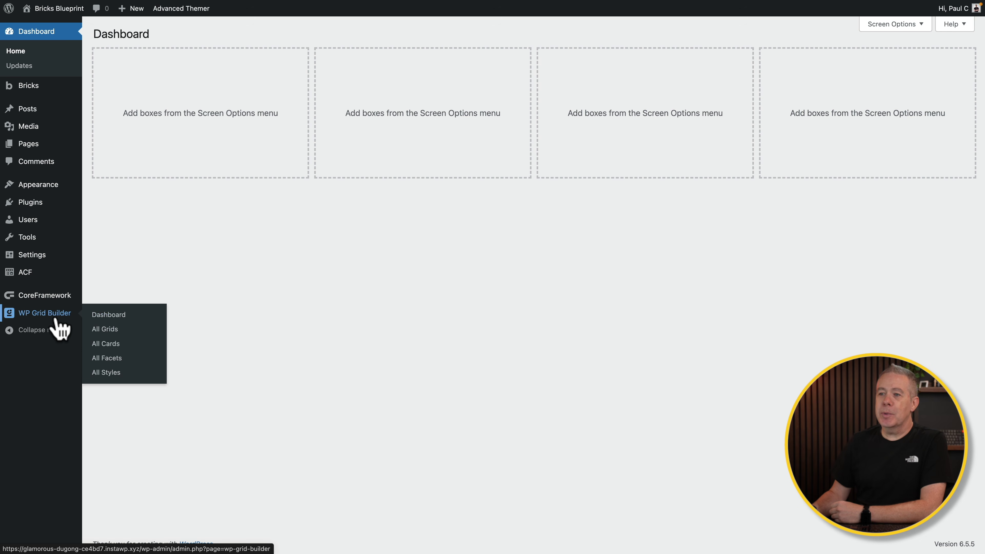
click(117, 359)
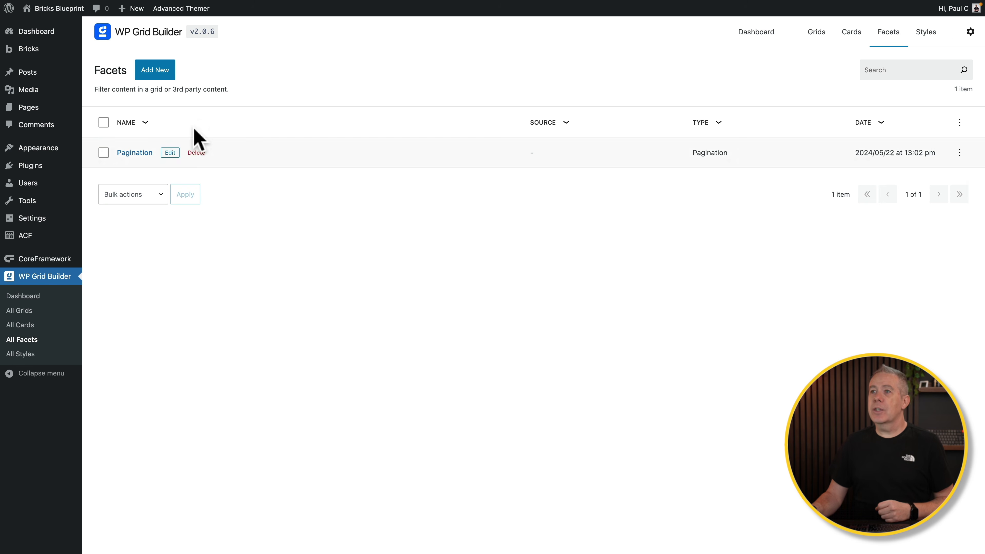
click(156, 72)
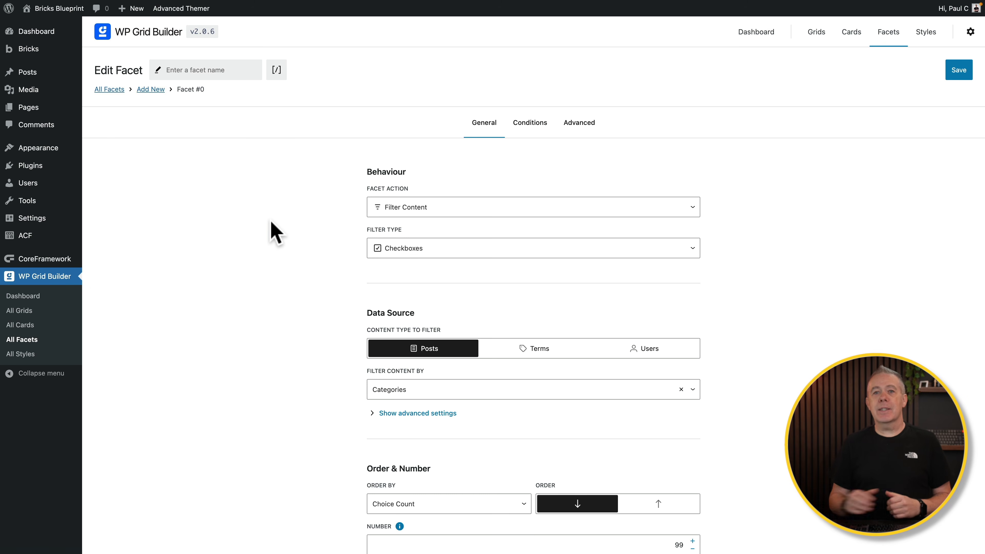
click(216, 69)
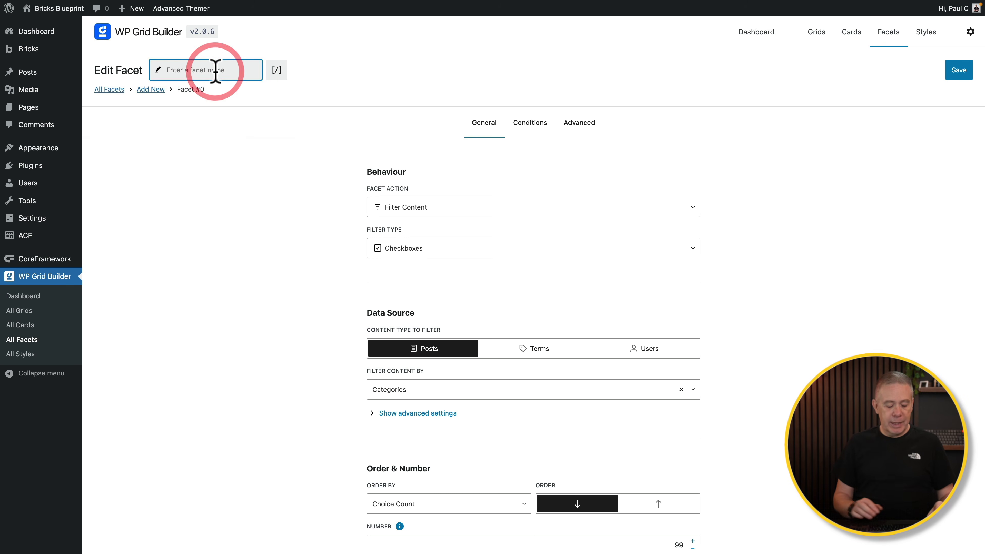
text(Sort Recipes)
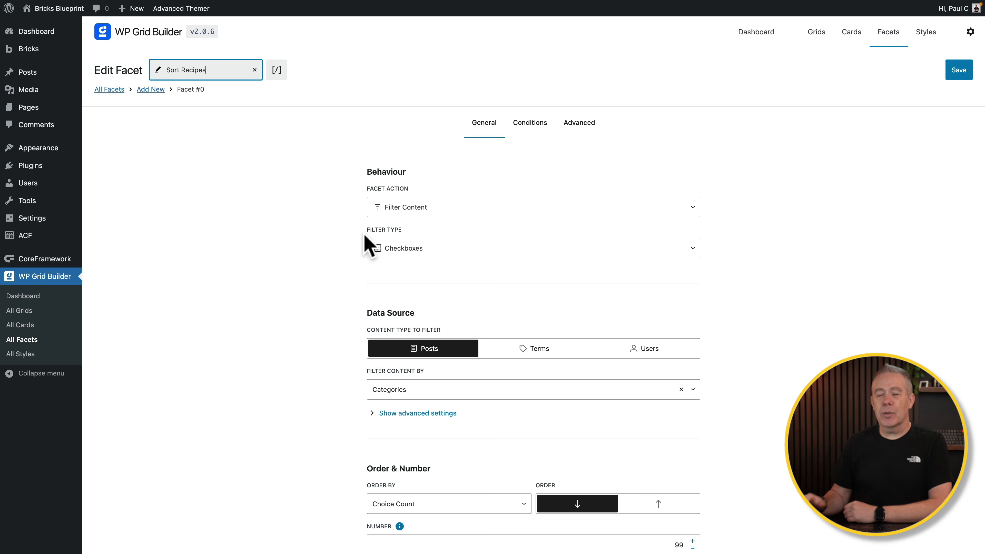
click(433, 207)
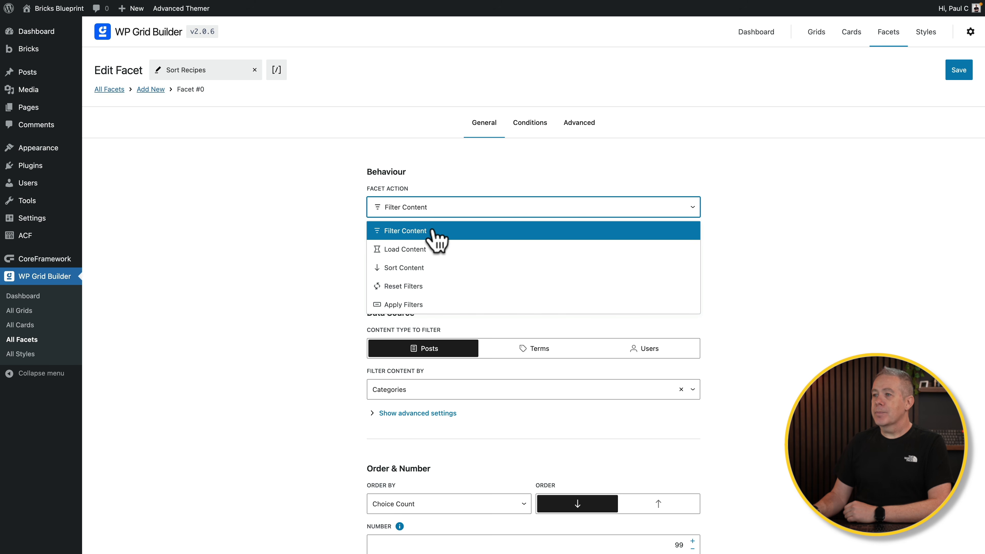
click(421, 267)
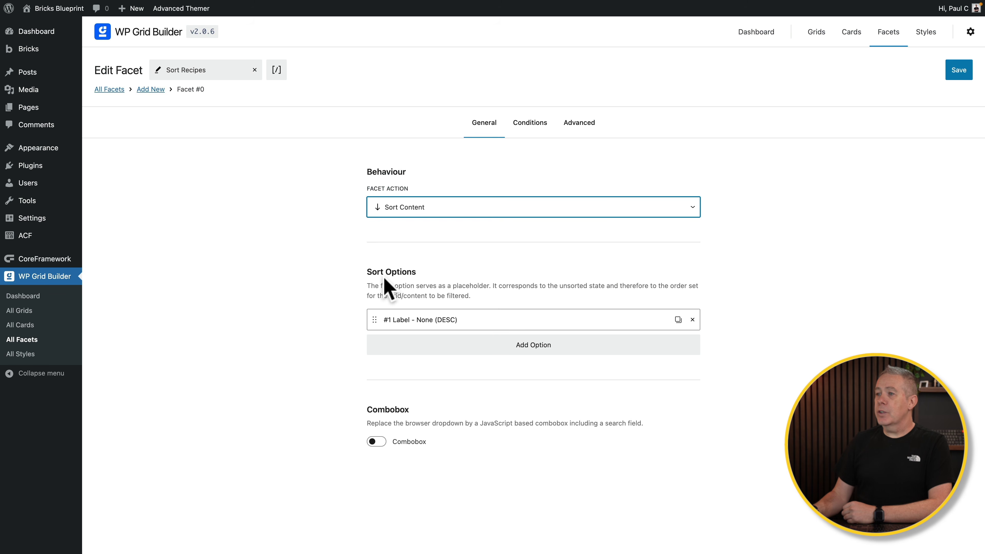
Configure the first sort option with the label Recipe Name (A-Z), ordered by Post Title ascending
click(497, 323)
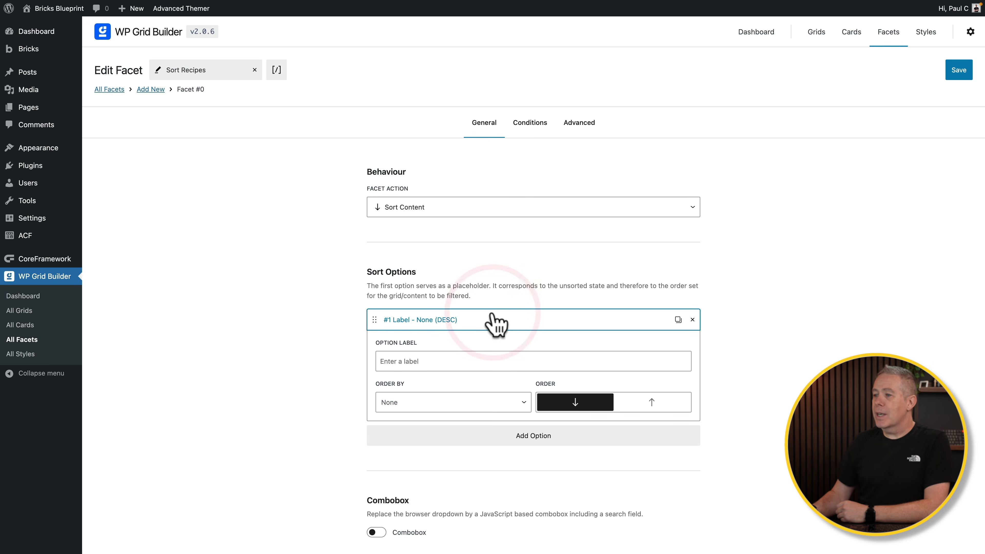
click(465, 360)
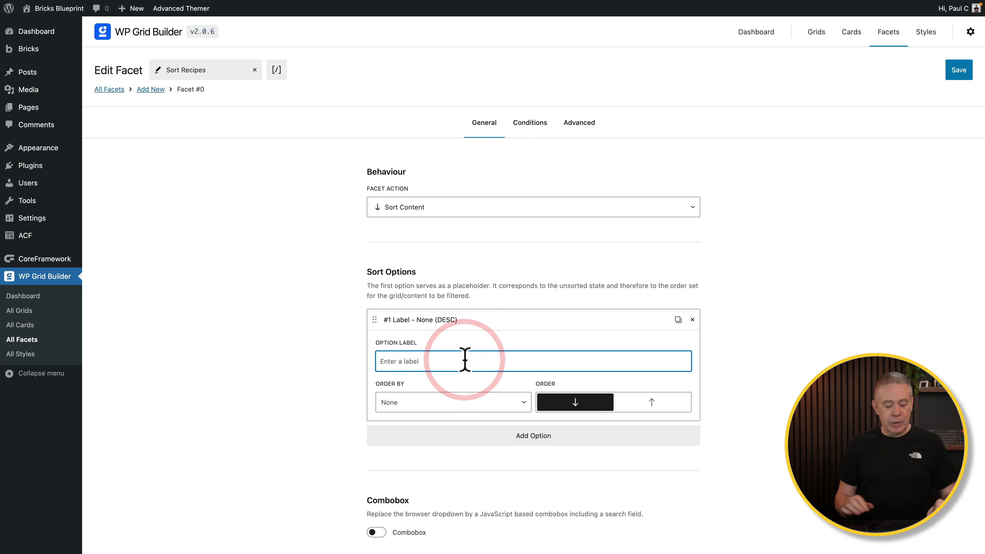
text(Recipe Name (A-Z))
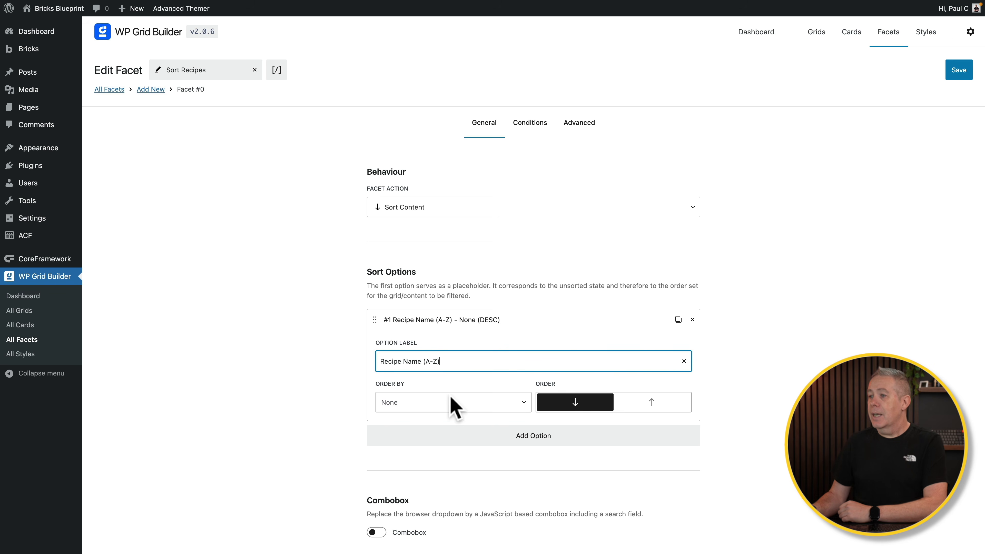
click(448, 406)
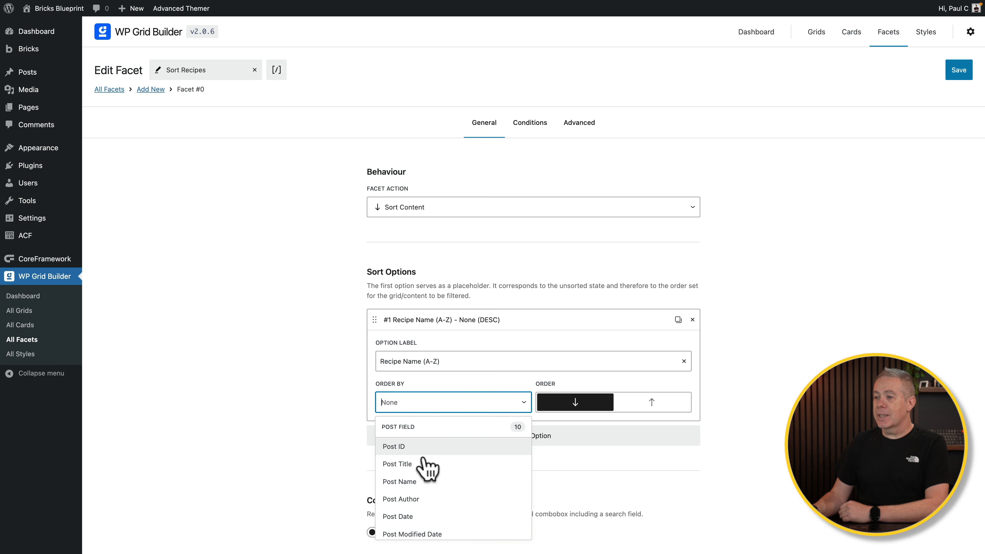
scroll(431, 471, down, 5)
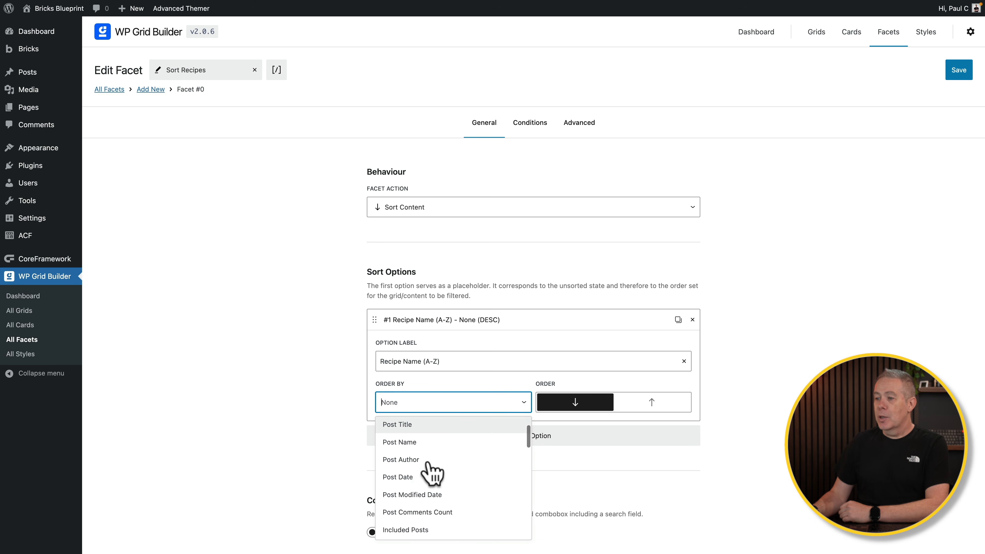
scroll(432, 471, down, 5)
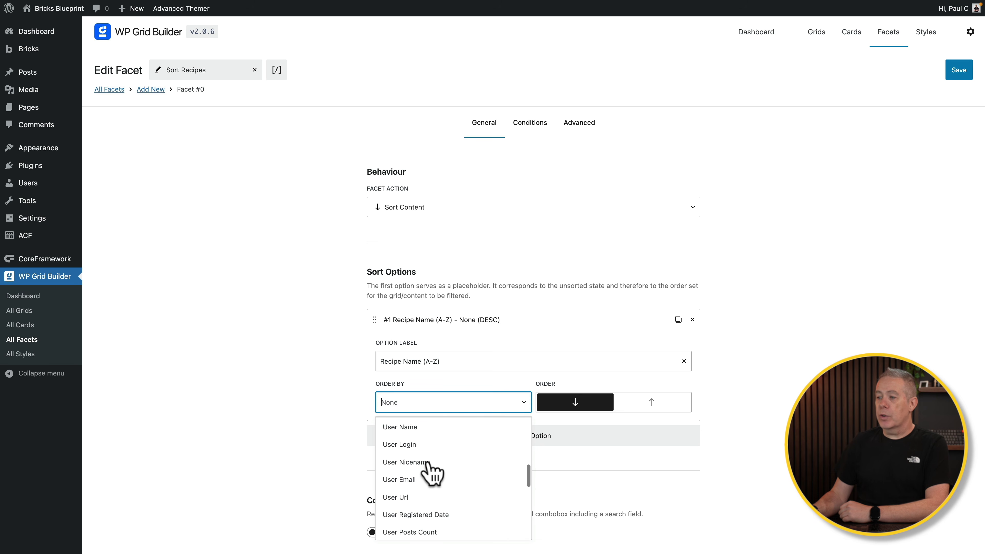
scroll(432, 471, down, 4)
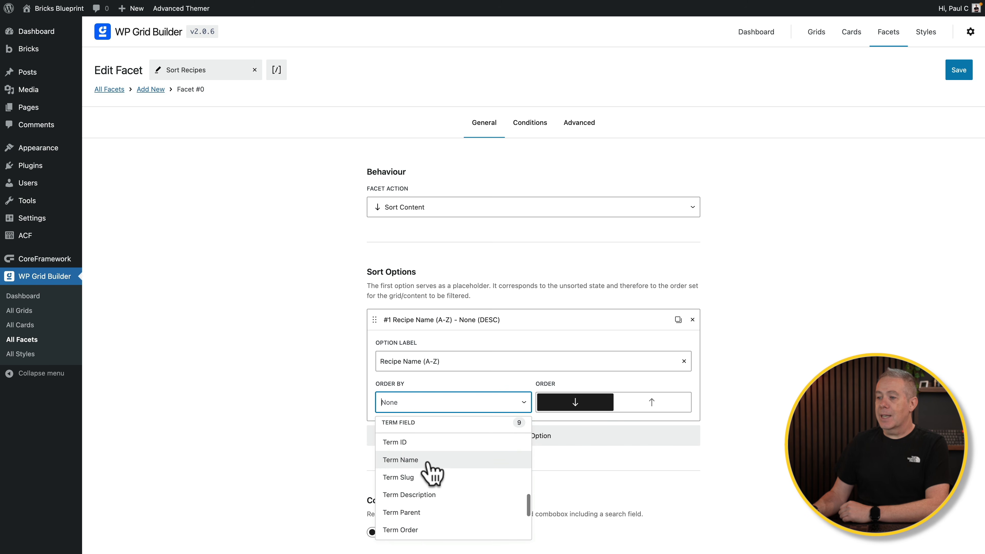
scroll(433, 470, up, 5)
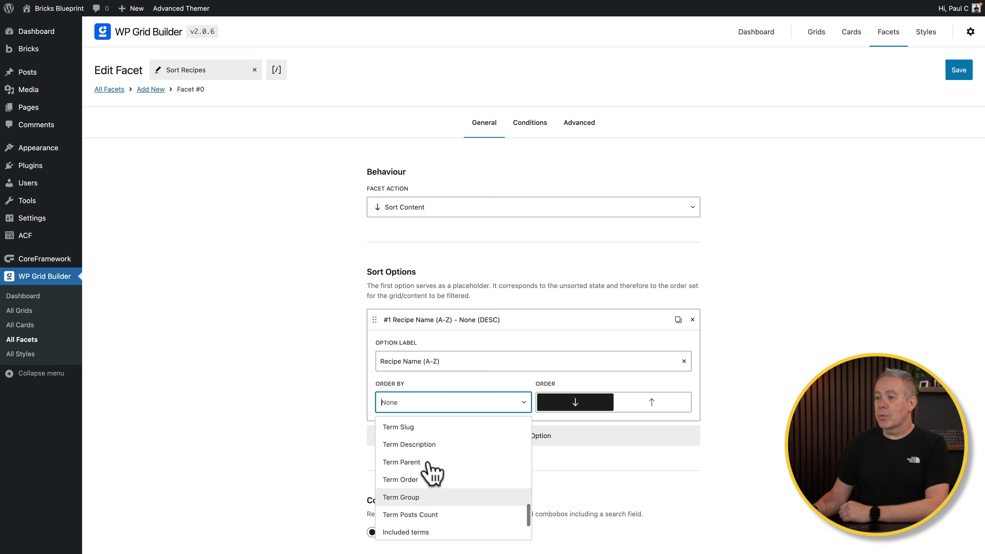
scroll(428, 464, up, 5)
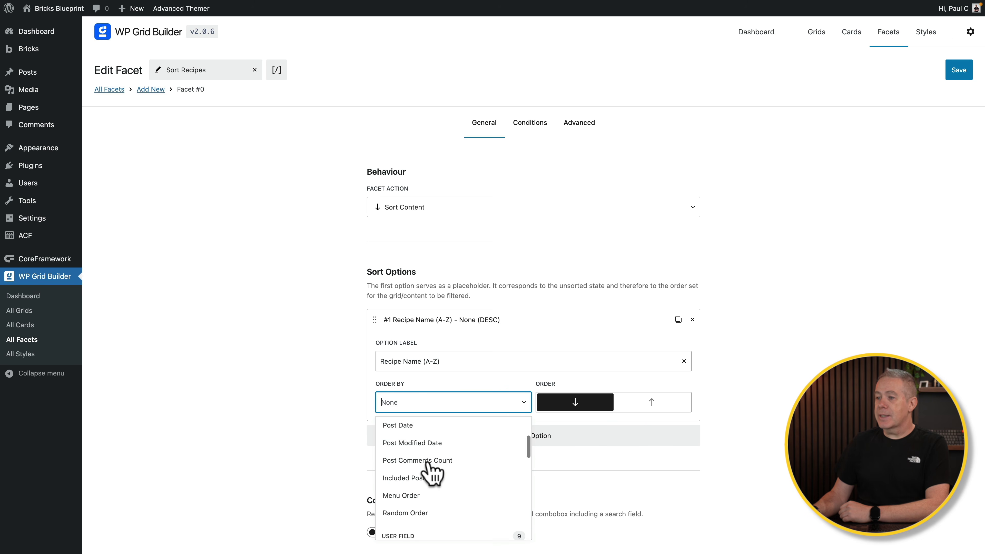
click(406, 442)
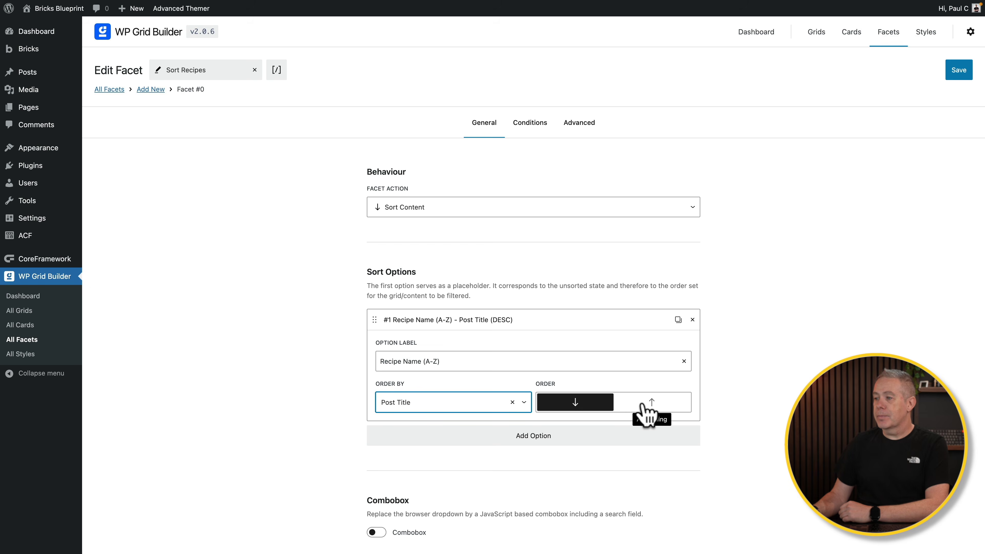
click(652, 404)
Add a second sort option labelled Recipe Name (Z-A), ordered by Post Title descending
scroll(647, 414, down, 1)
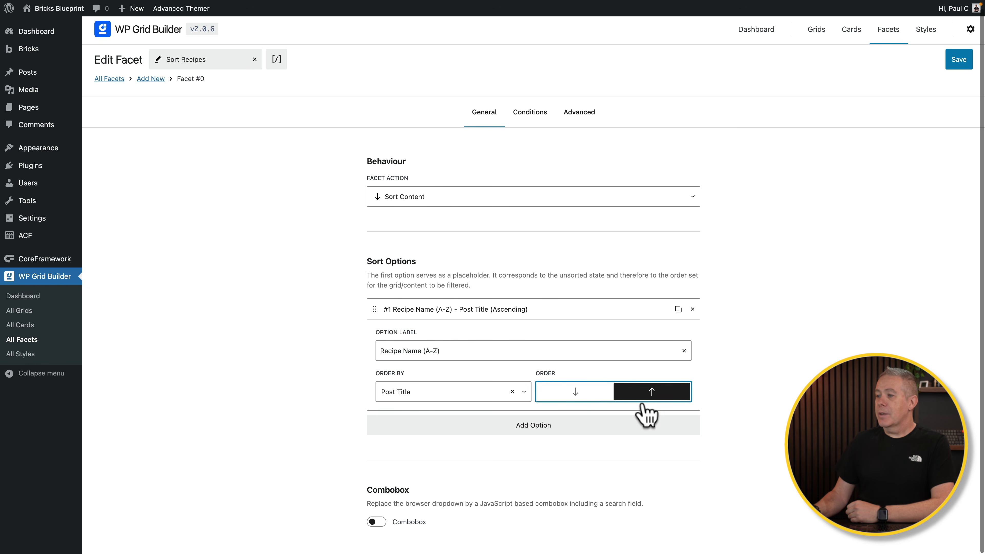
click(563, 429)
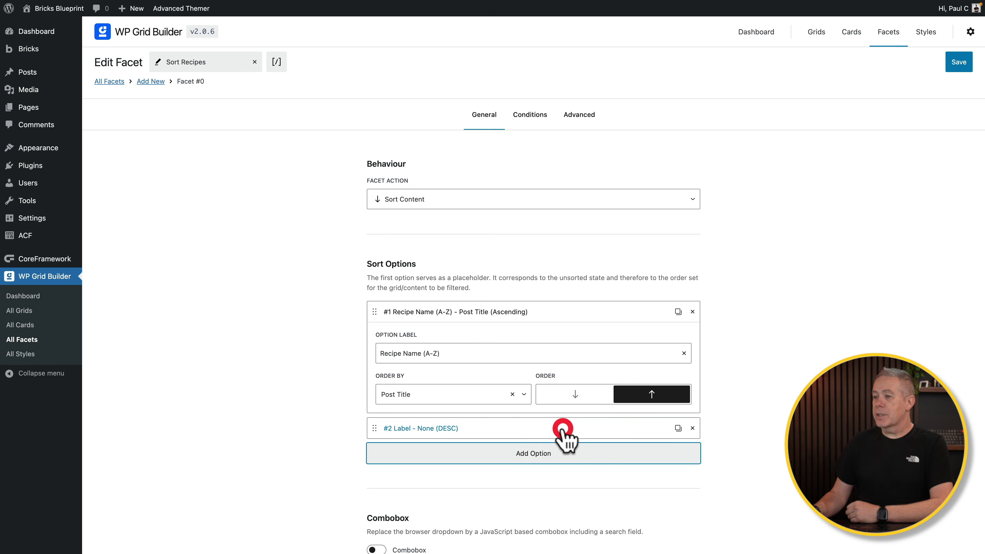
click(551, 429)
scroll(551, 428, down, 3)
drag(442, 288, 377, 287)
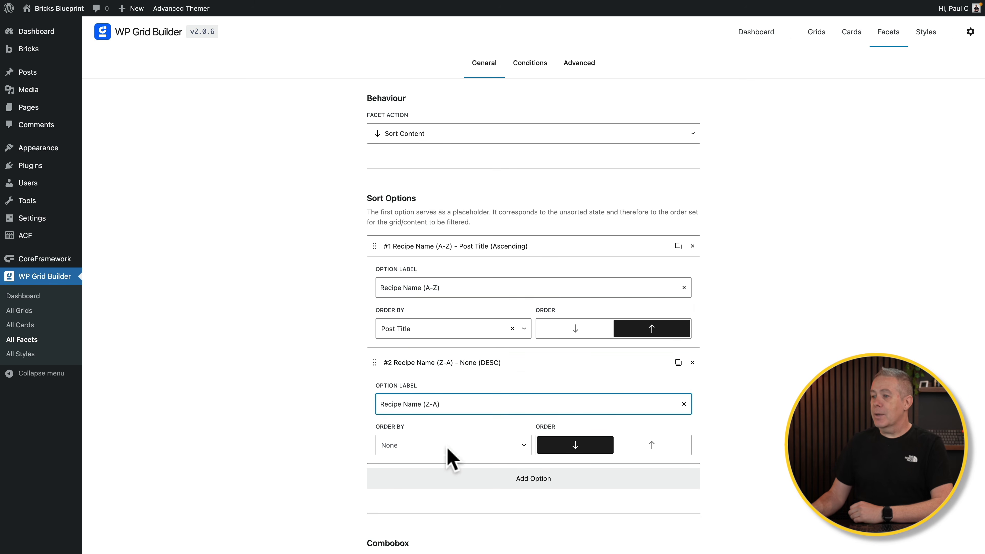
click(450, 450)
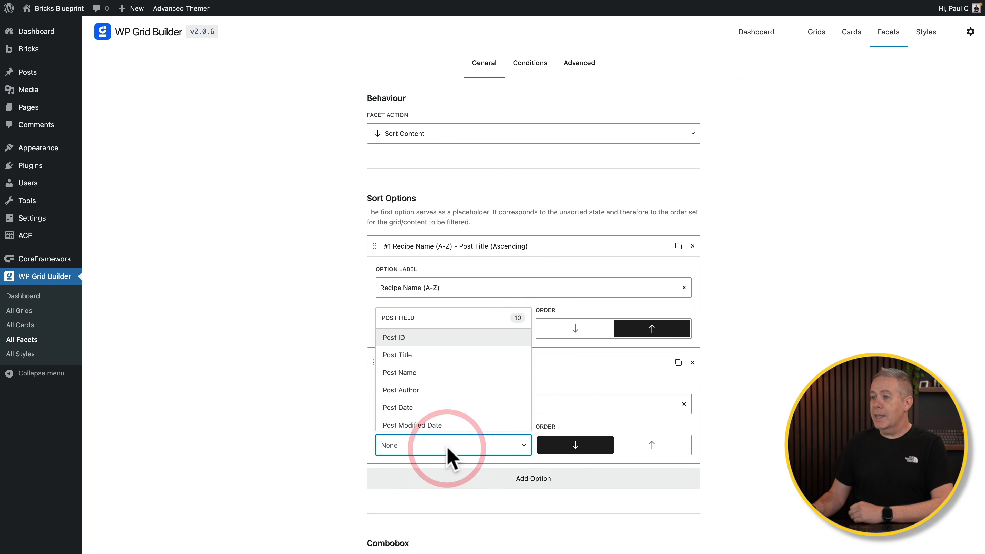
click(411, 355)
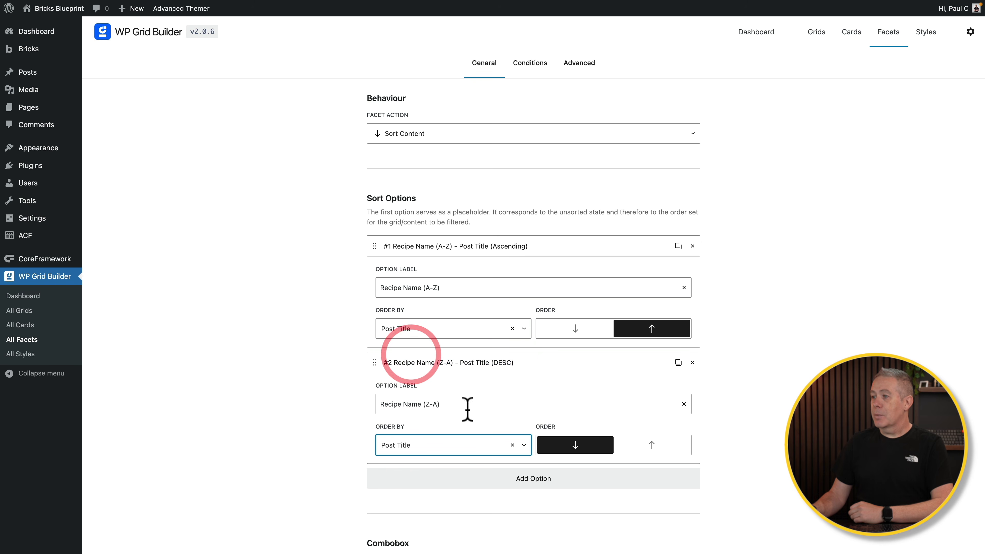
Add a conditional action to the Sort Recipes facet
scroll(310, 491, down, 2)
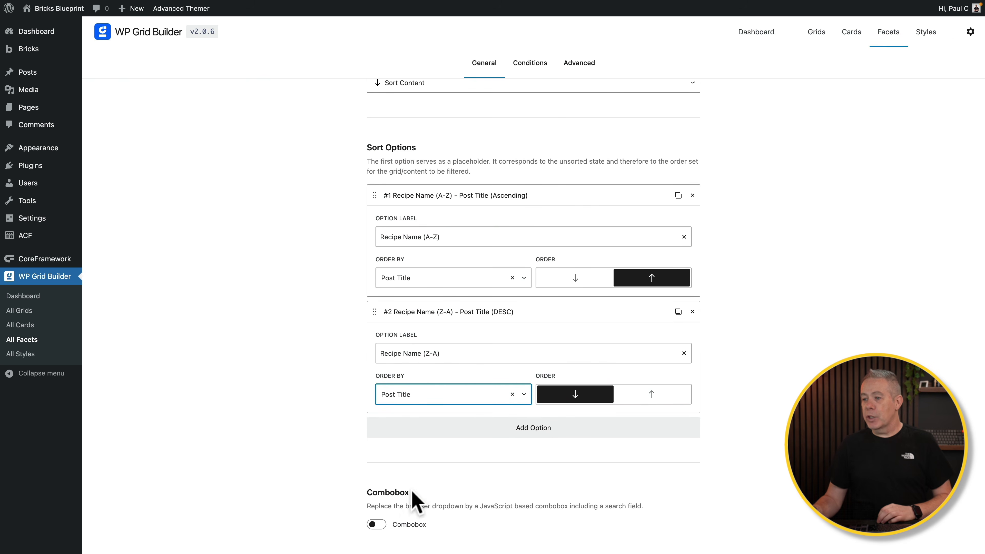
scroll(351, 403, up, 4)
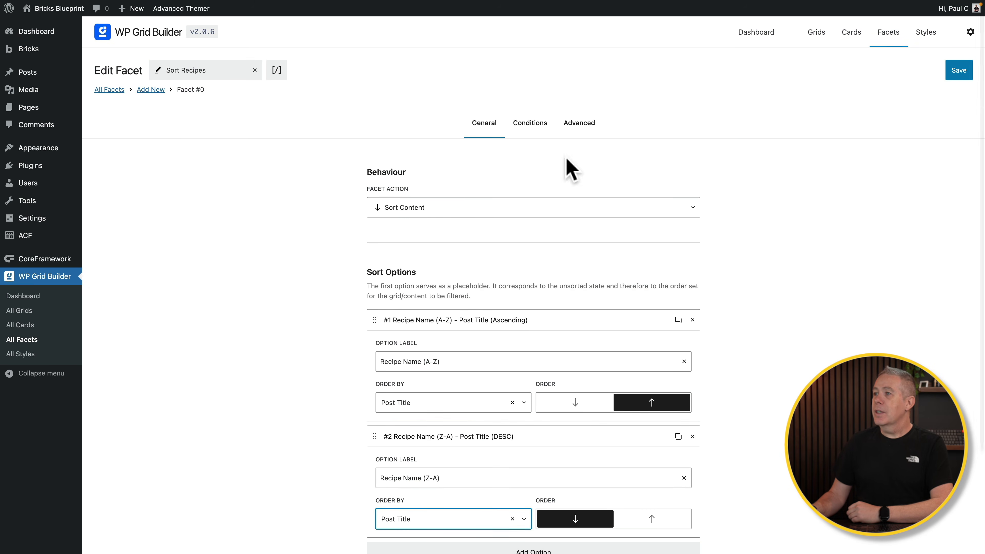
click(536, 125)
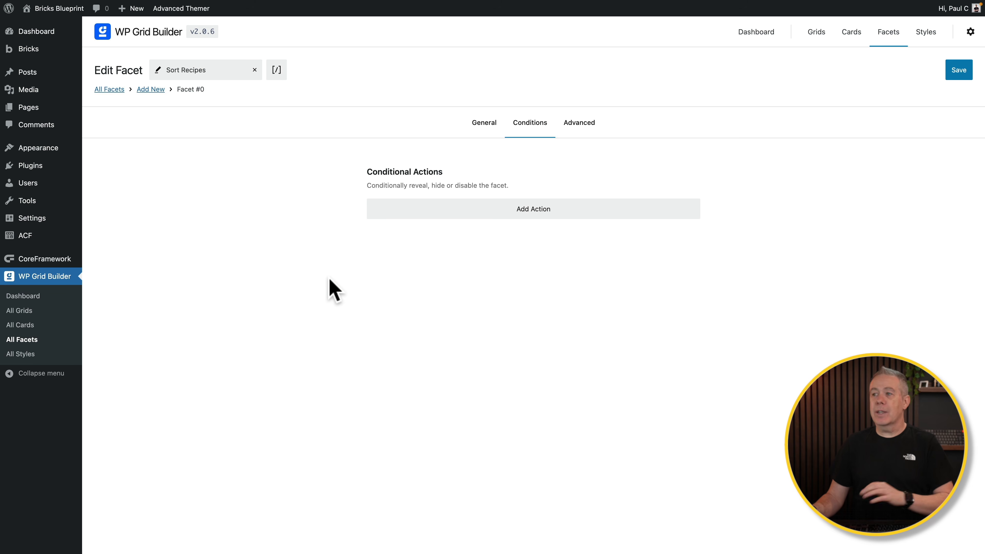
click(537, 212)
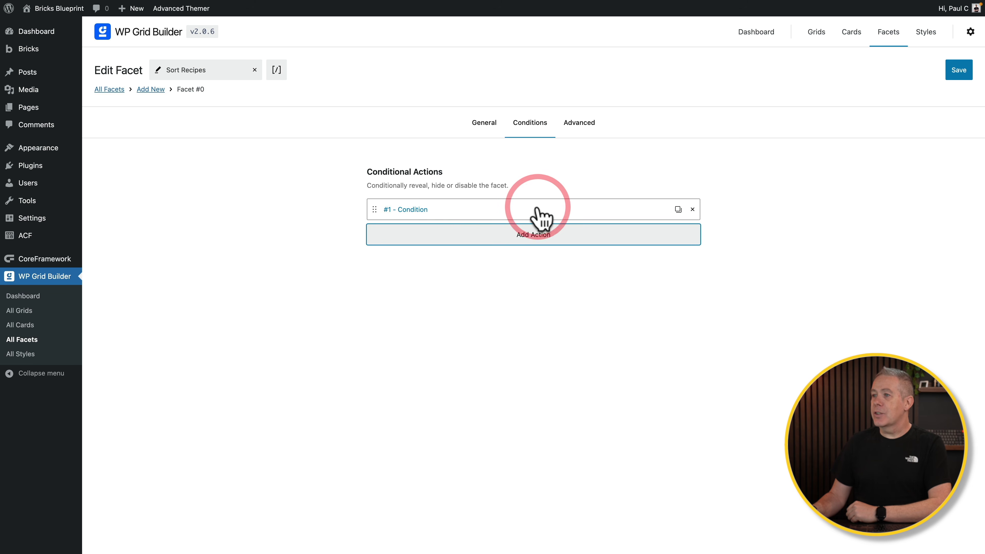
Set the conditional action to Hide Facet and add a condition to it
click(458, 211)
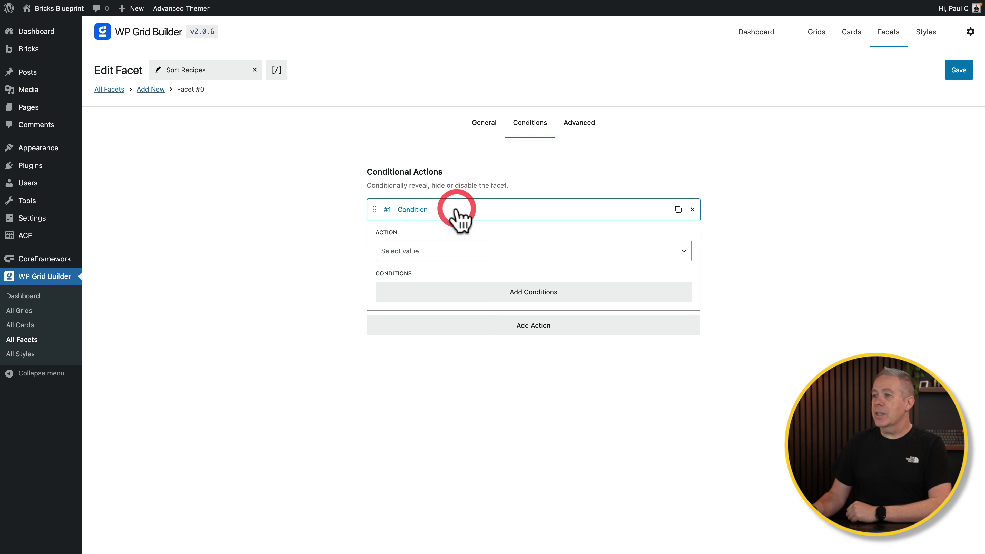
click(451, 251)
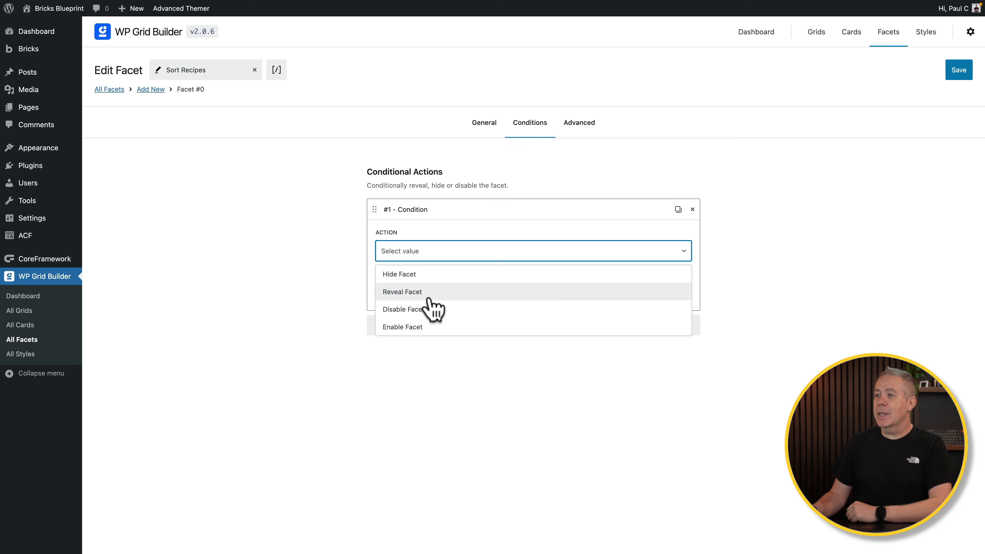
click(429, 277)
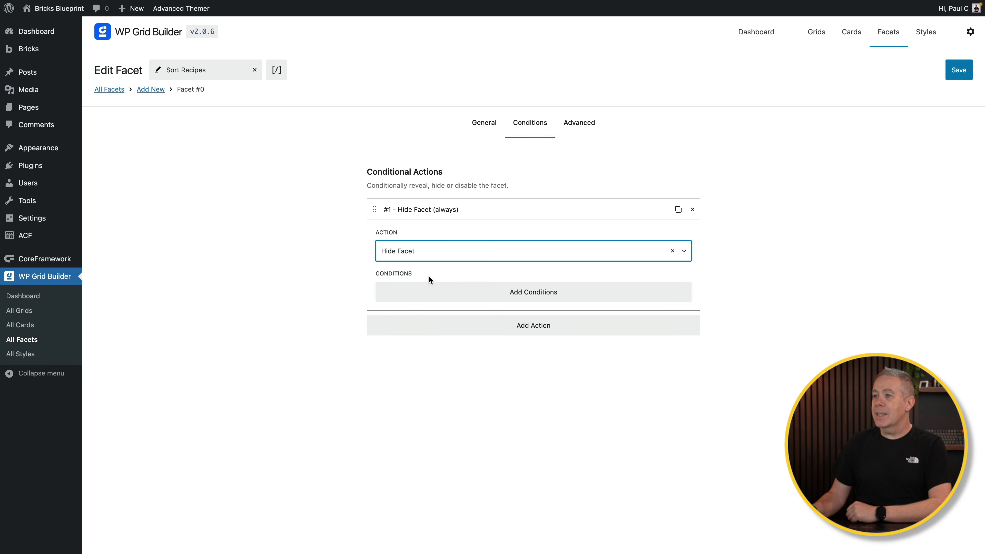
click(447, 289)
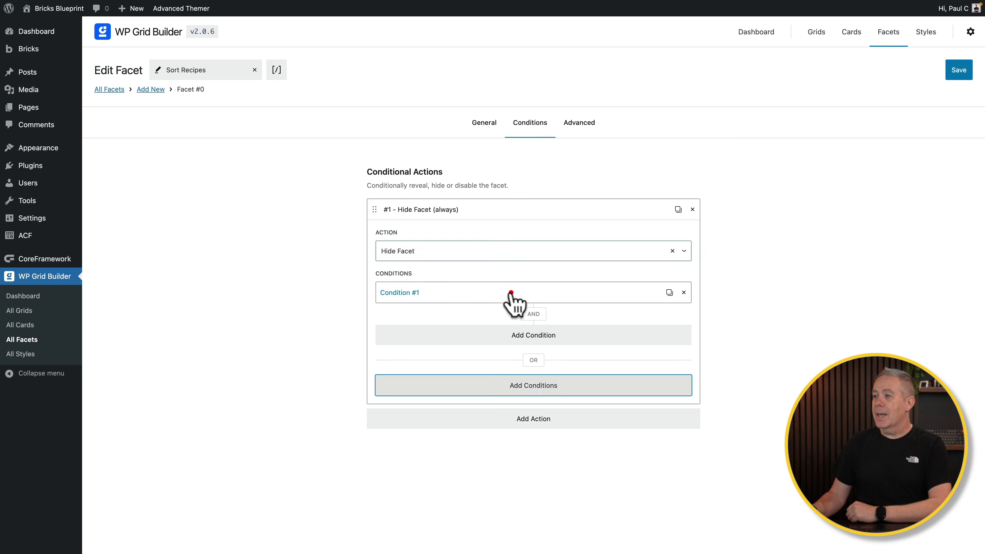
Configure the condition so the action applies when Current User Login Is Logged In
click(455, 294)
click(453, 332)
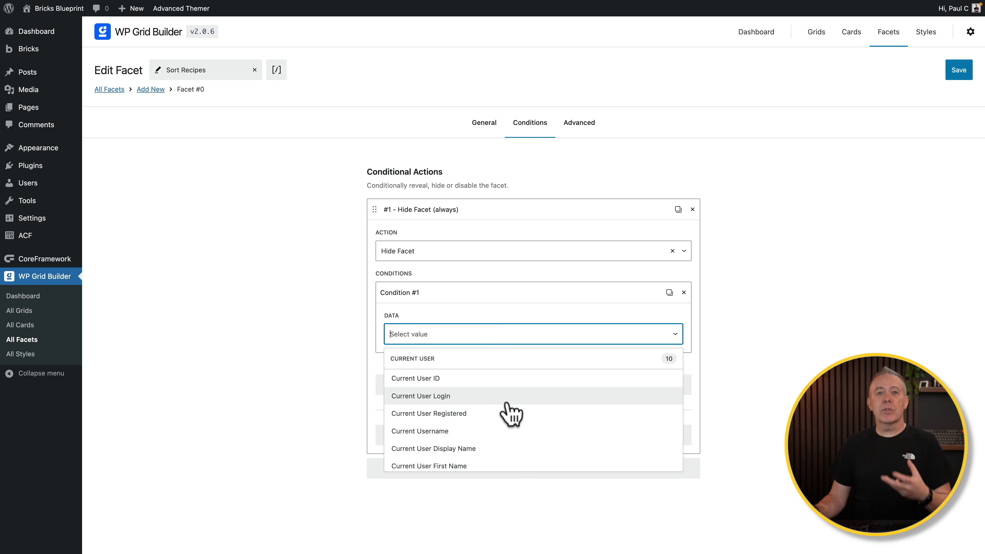
scroll(512, 414, down, 1)
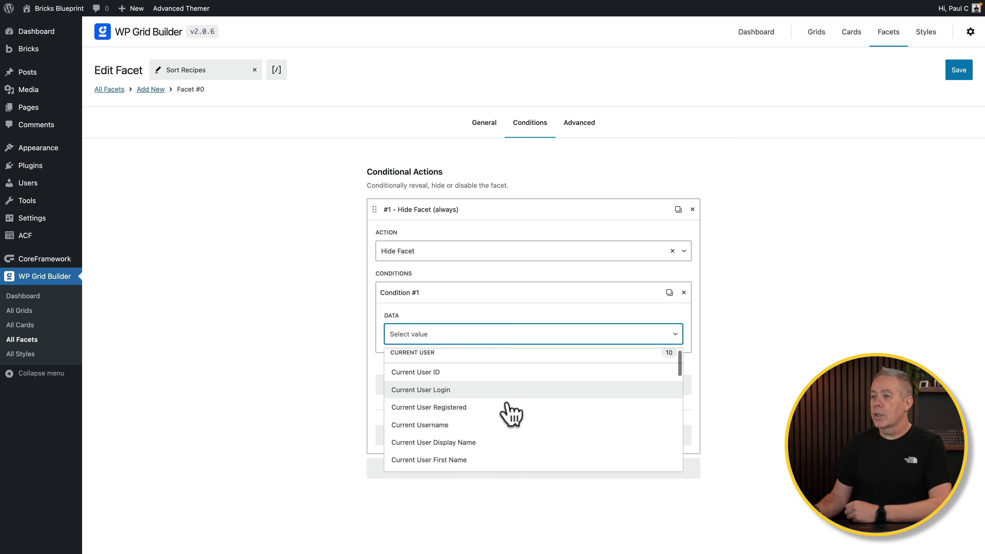
click(462, 389)
click(488, 375)
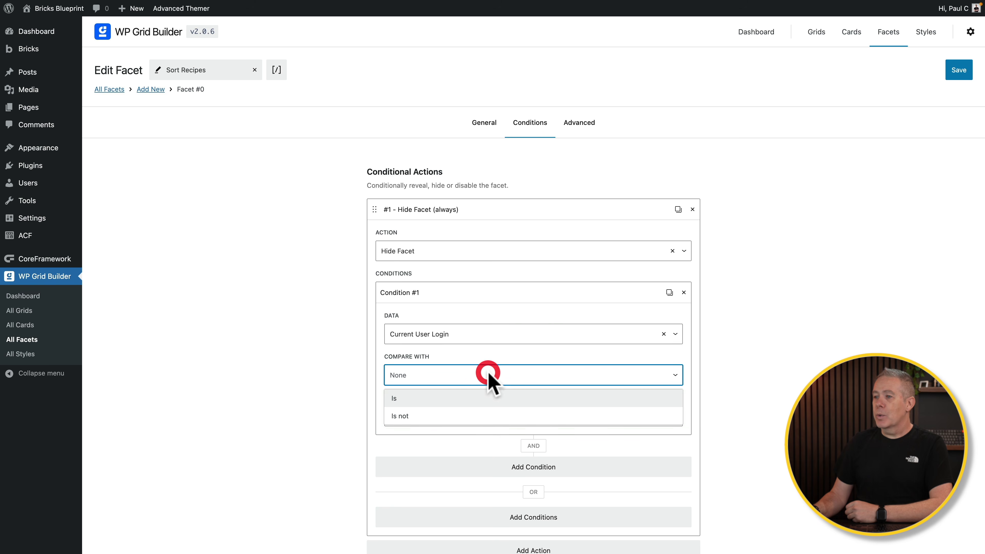
click(466, 398)
click(461, 415)
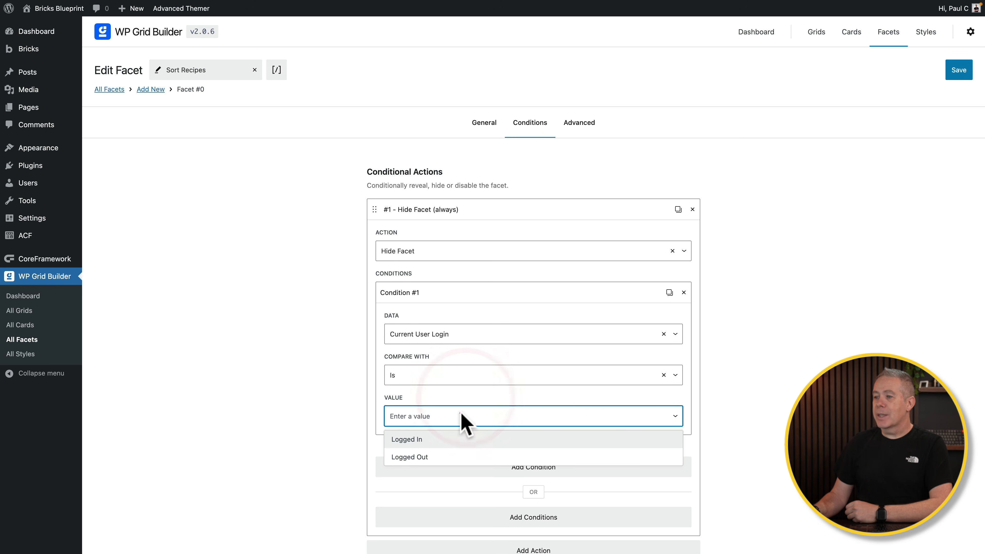
click(445, 439)
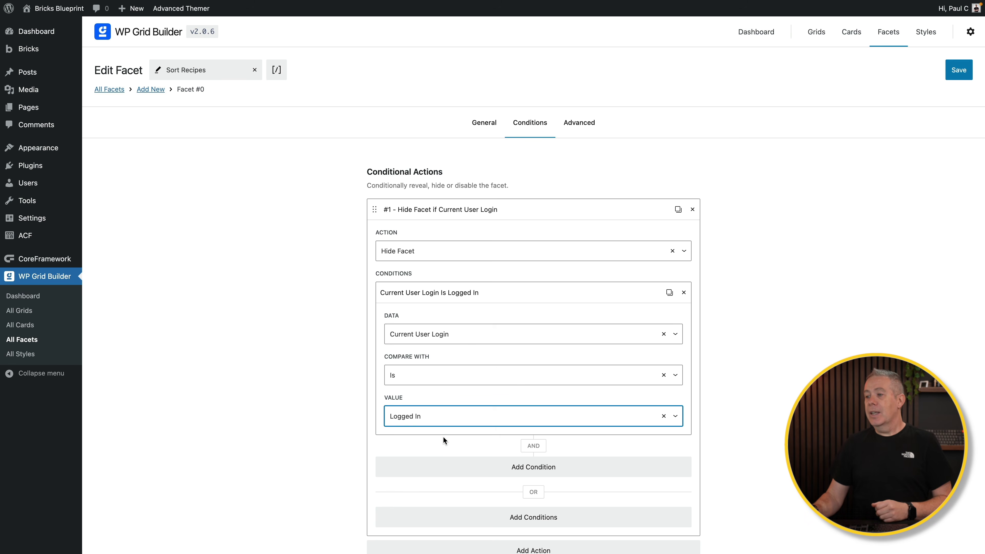
Remove the Hide Facet conditional action from the facet
scroll(442, 437, down, 2)
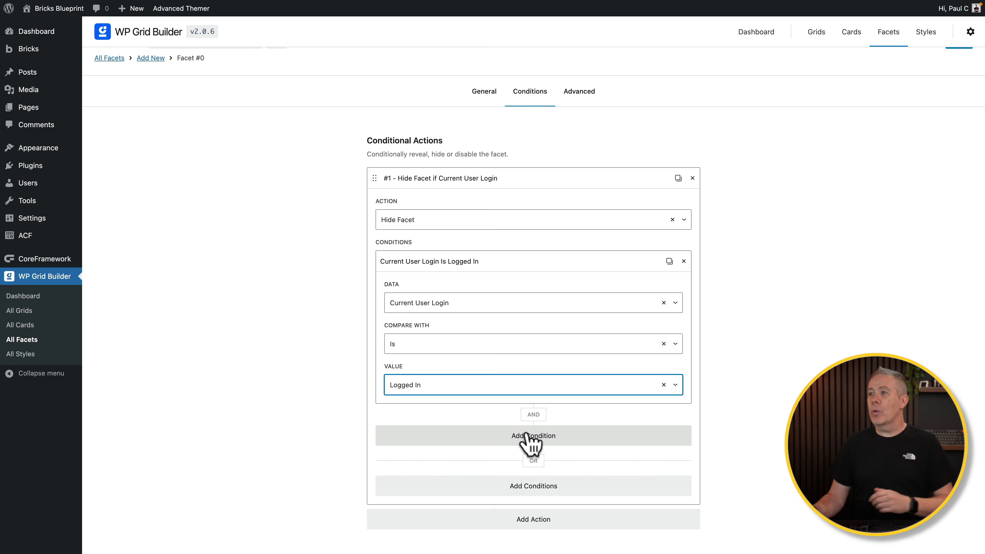
click(693, 178)
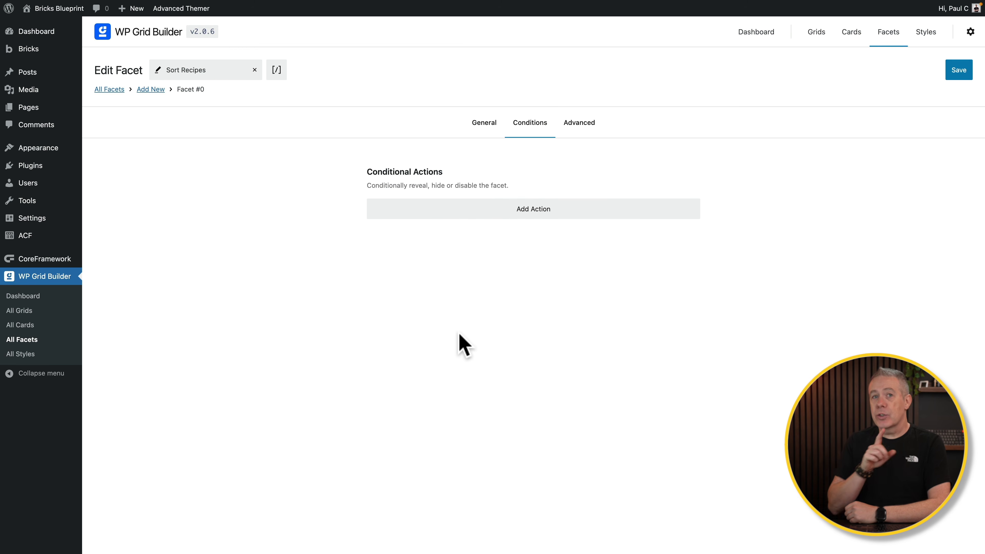
Set the facet's title to Sort Recipes in its advanced naming settings
click(577, 124)
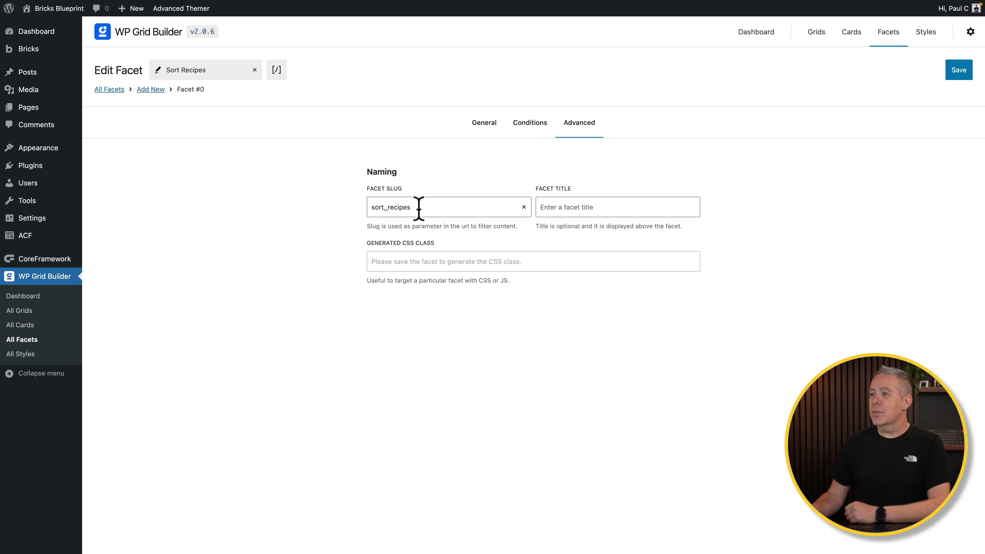
click(552, 207)
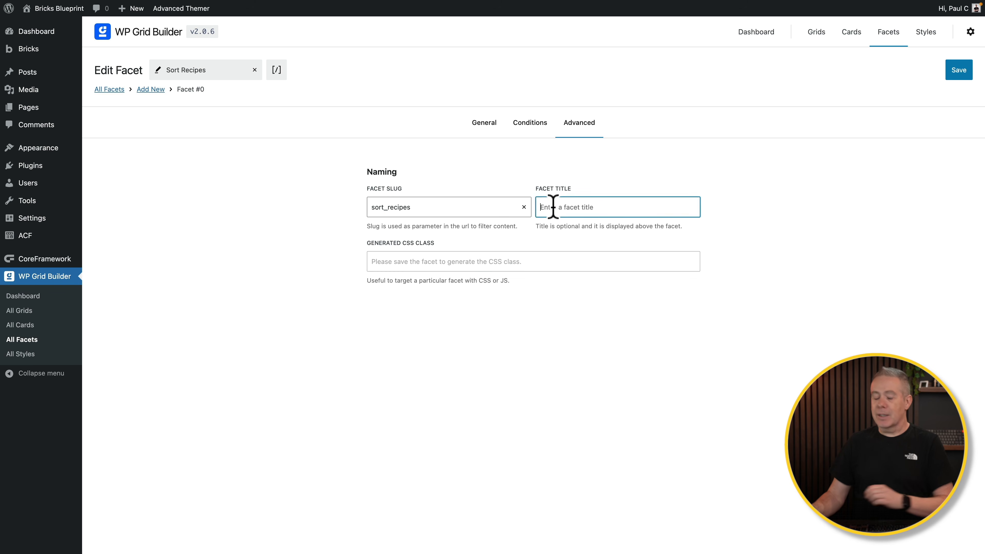
text(Sor)
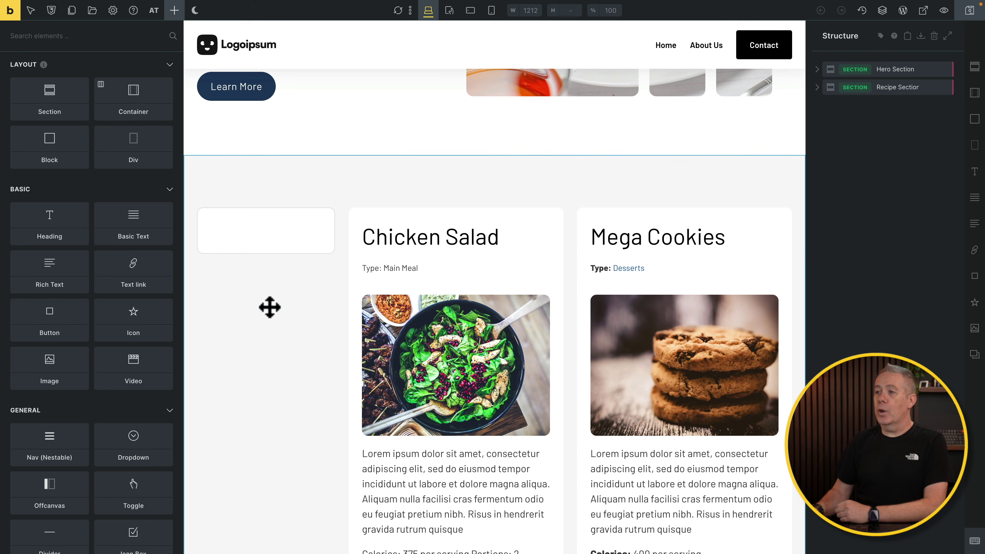
In the Bricks builder, add a facet element to the empty block of the Recipe Section and name it Sort Facet
scroll(270, 307, down, 10)
scroll(270, 307, up, 12)
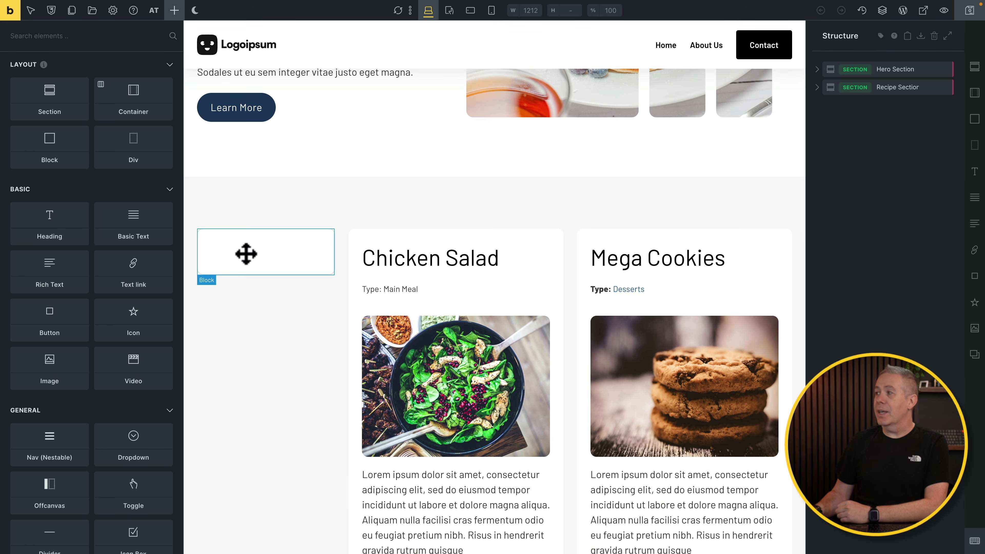
click(931, 89)
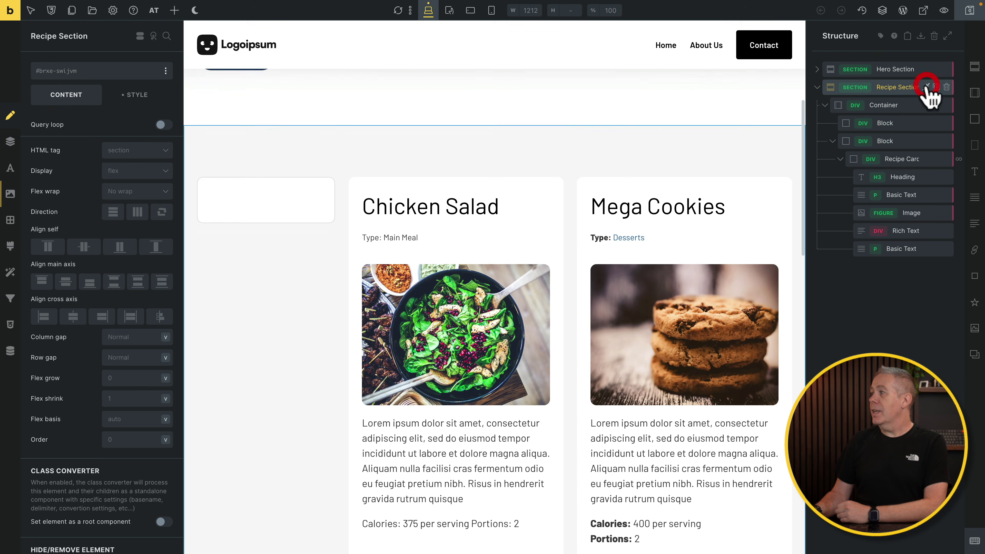
click(902, 124)
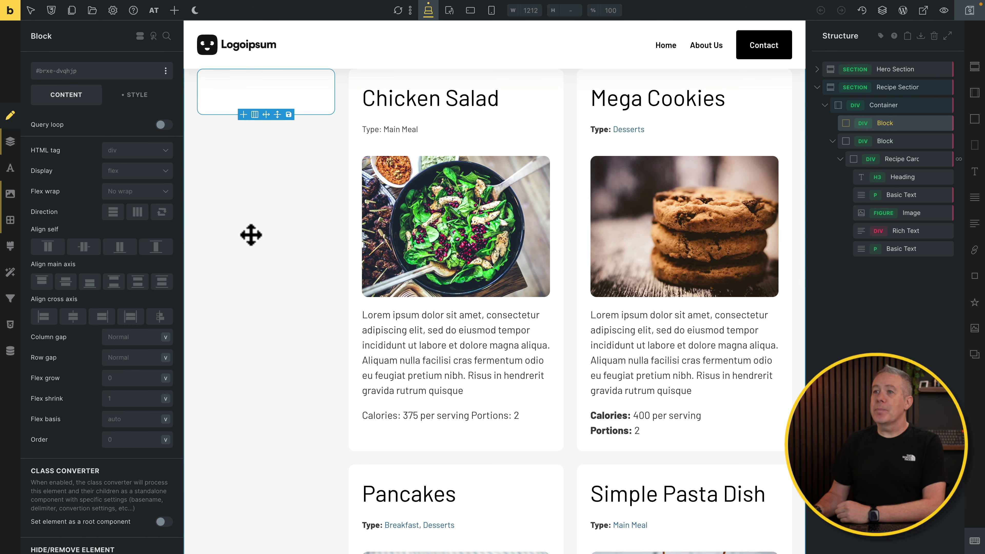
click(175, 9)
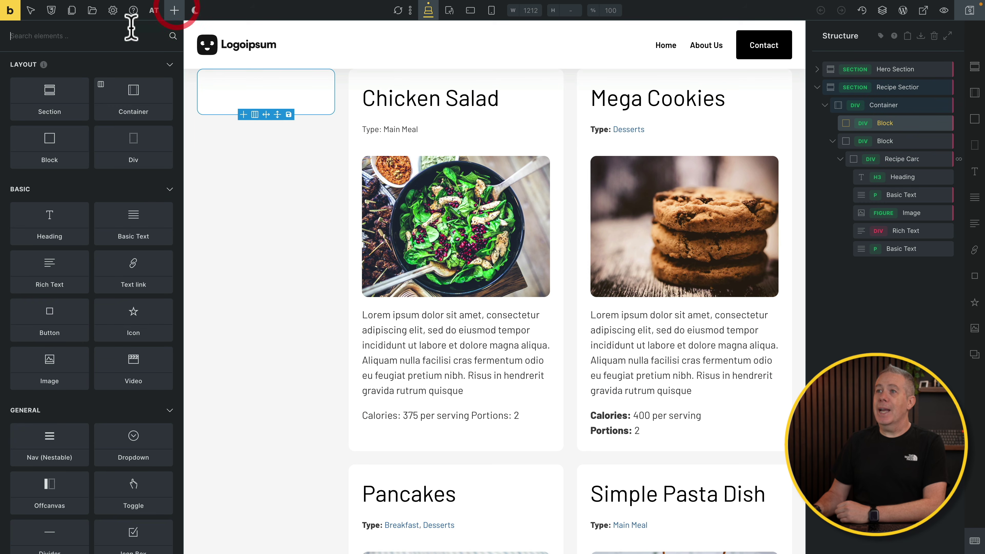
text(facet)
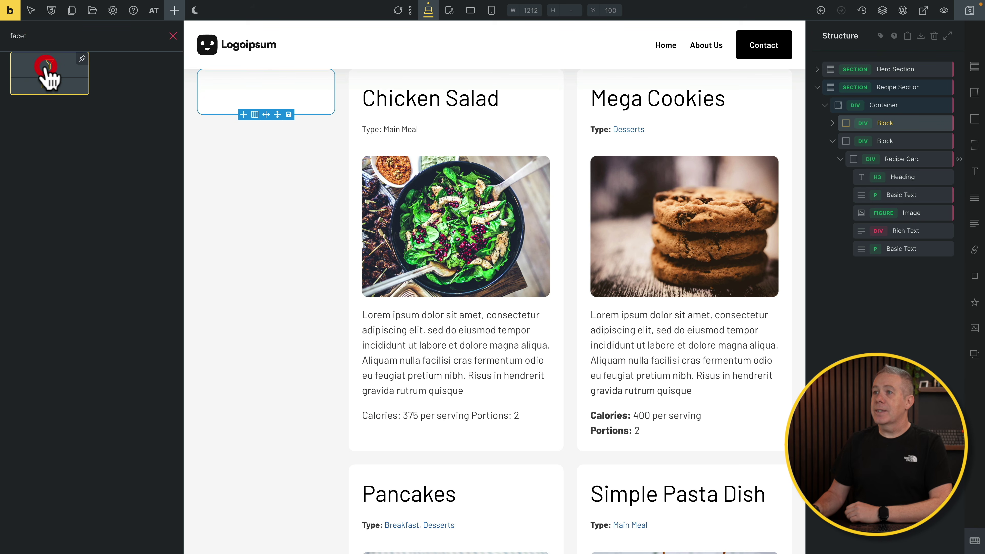
click(49, 74)
click(832, 123)
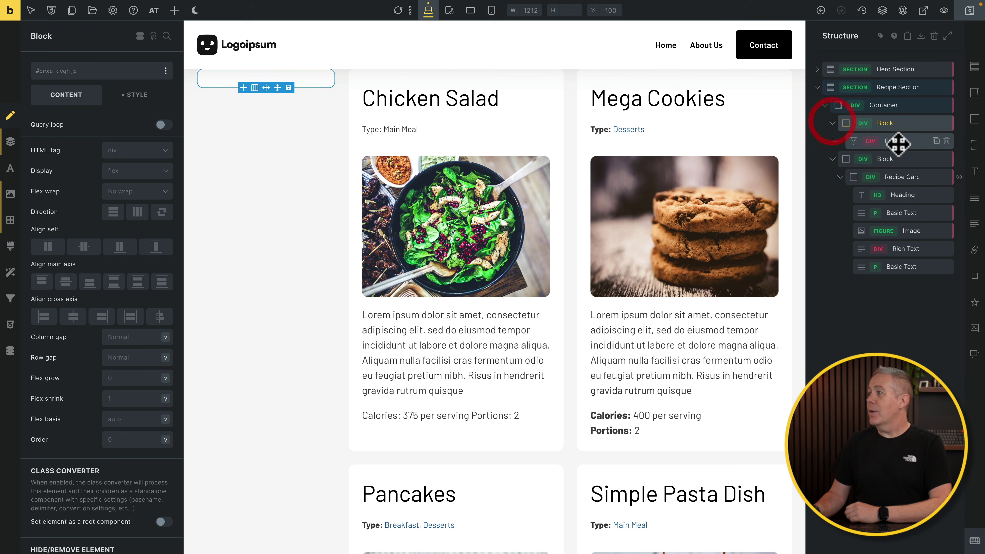
click(899, 142)
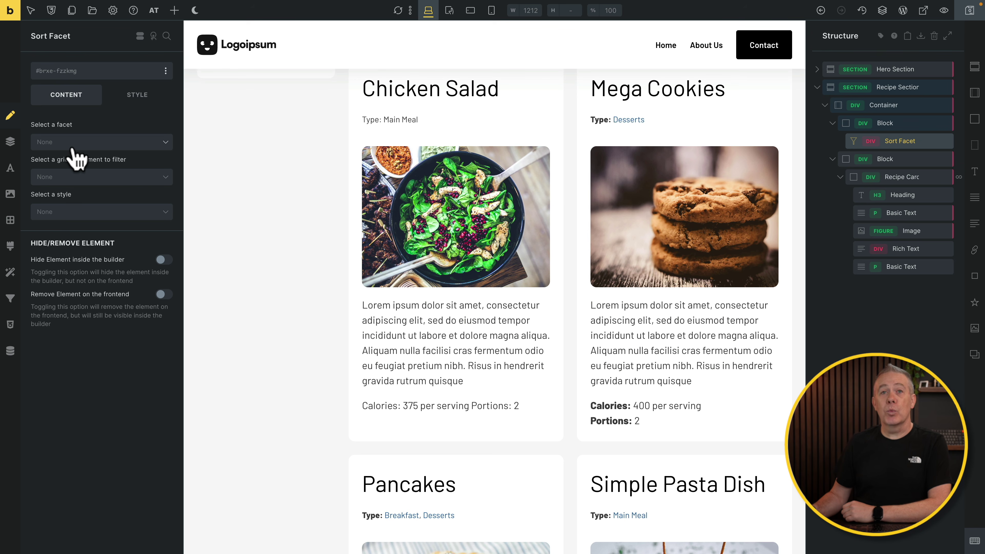
Assign the Sort Recipes facet to the element, target Bricks - Recipe Card (#pdelnd), and apply Global Style
click(114, 143)
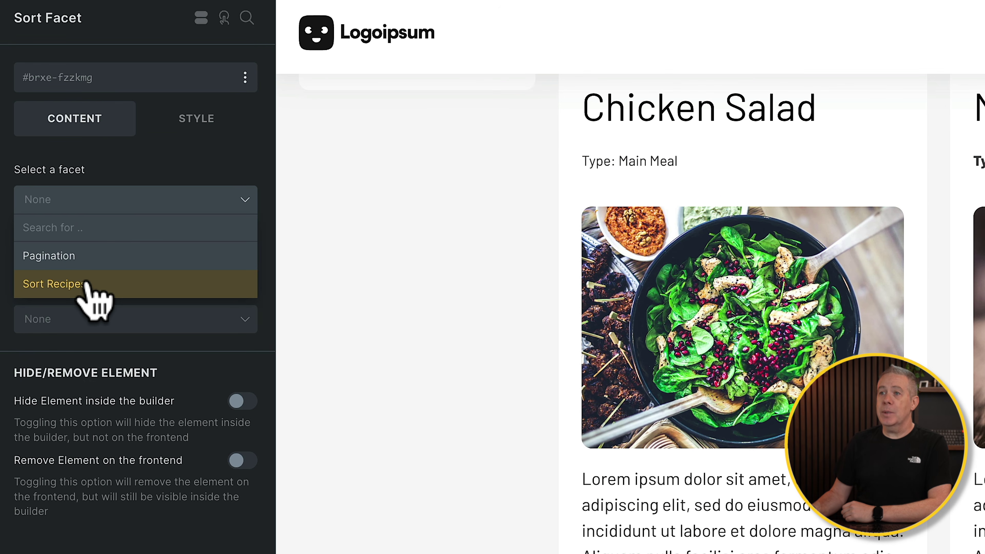
click(89, 285)
click(69, 268)
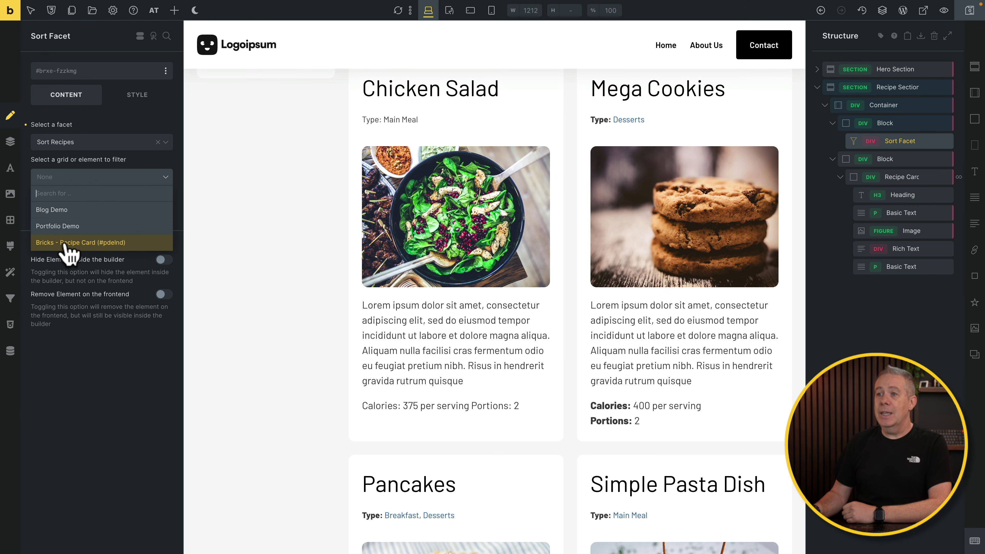
click(68, 242)
click(109, 213)
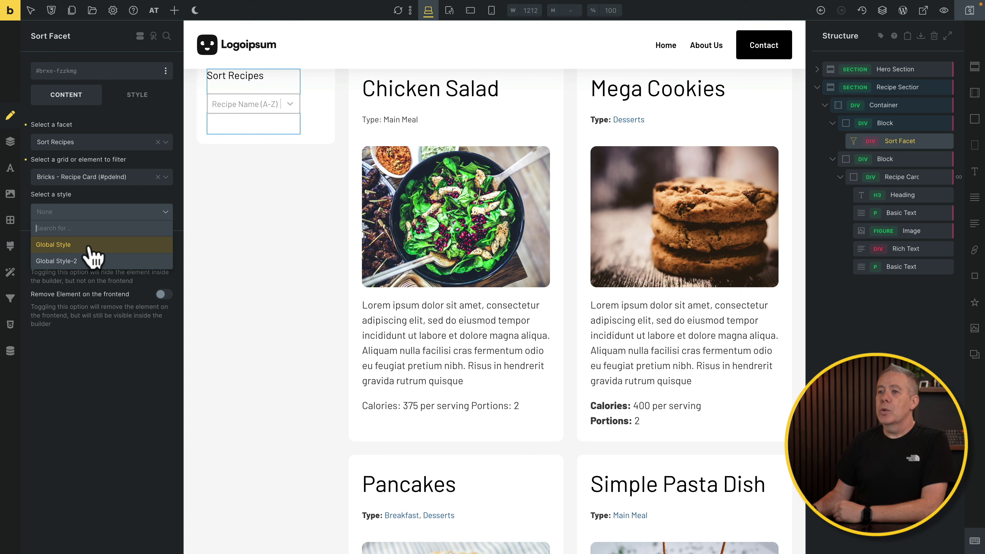
click(89, 244)
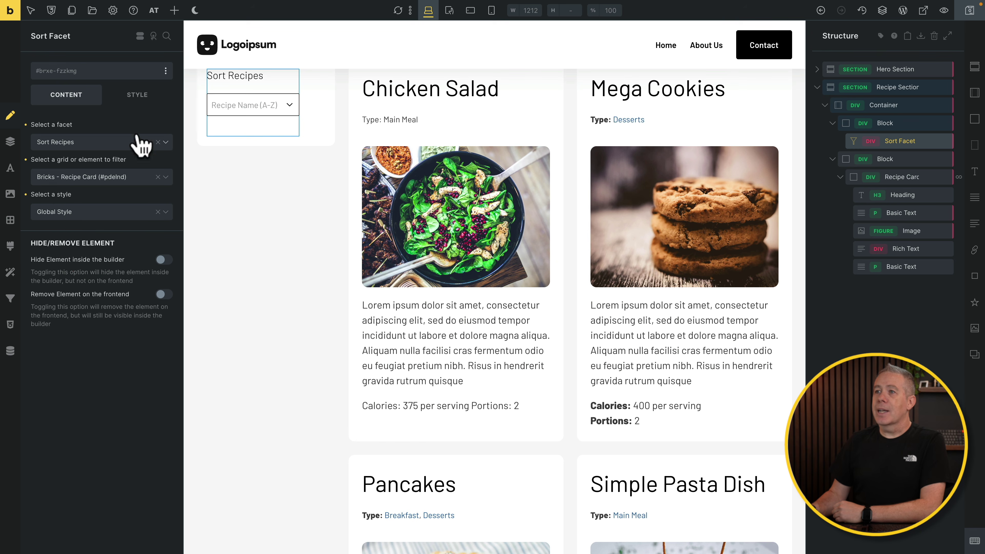
Set the Sort Facet element's width to 100% and save the page
click(137, 98)
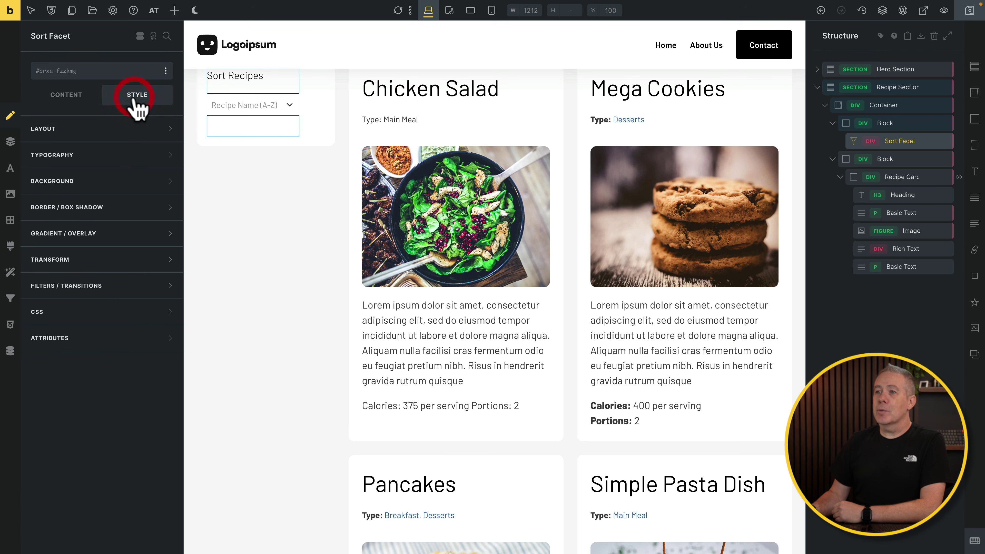
click(109, 129)
click(118, 363)
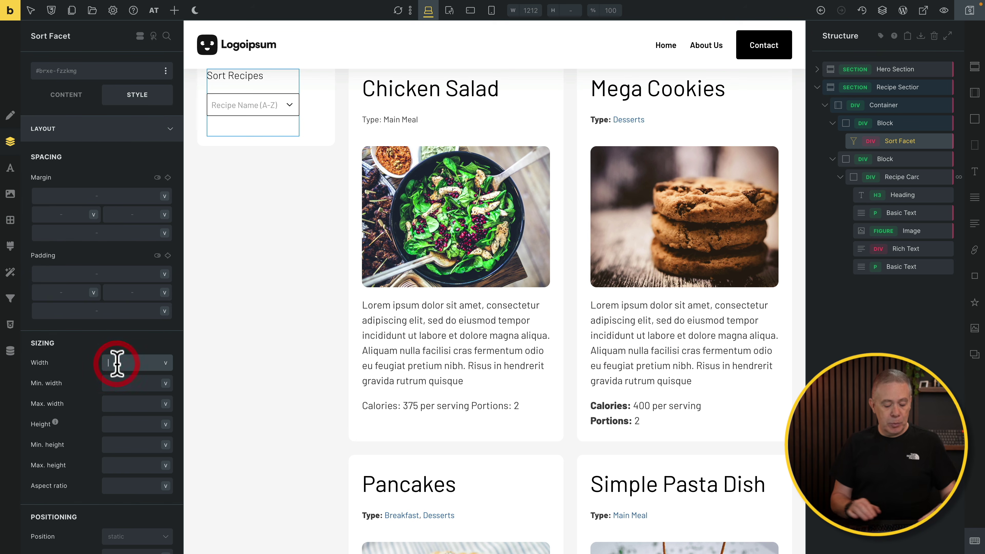
text(100%)
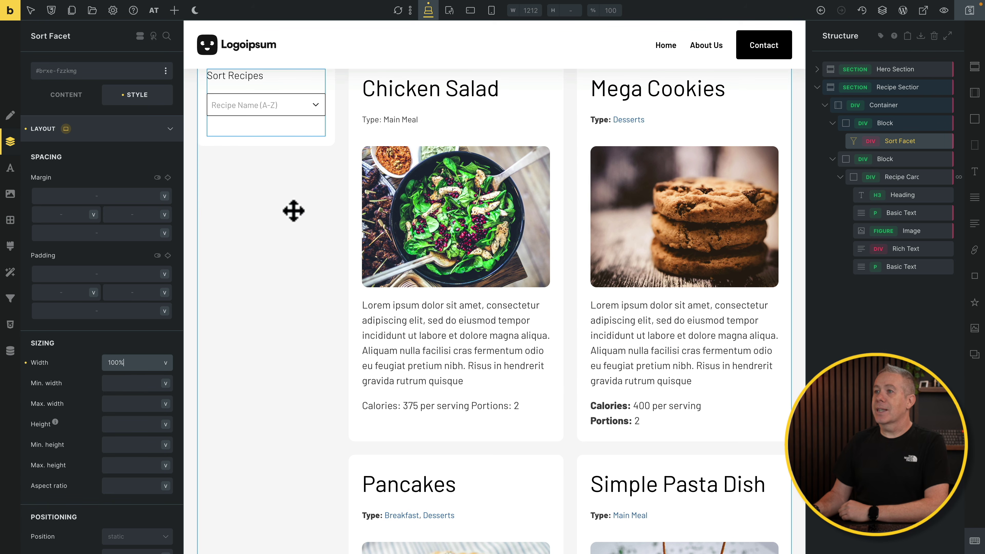
scroll(293, 209, up, 2)
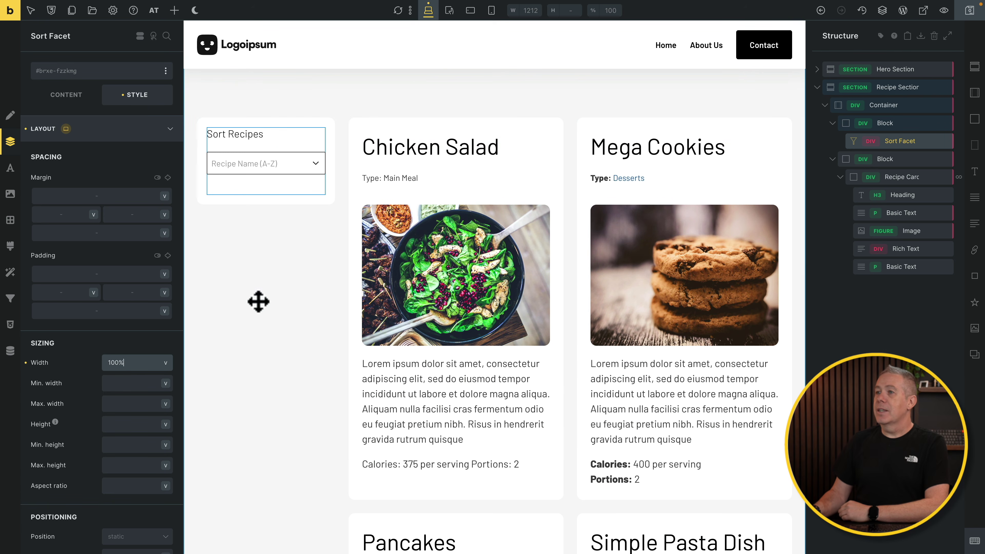
click(967, 13)
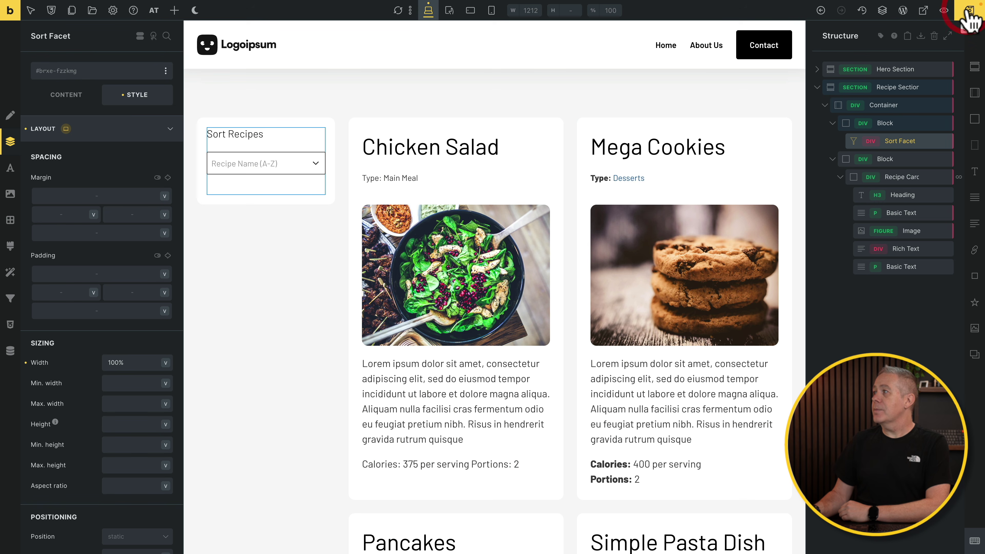
Open the page on the front end and sort the recipes by Recipe Name (Z-A)
click(925, 16)
scroll(433, 407, down, 3)
scroll(397, 402, down, 5)
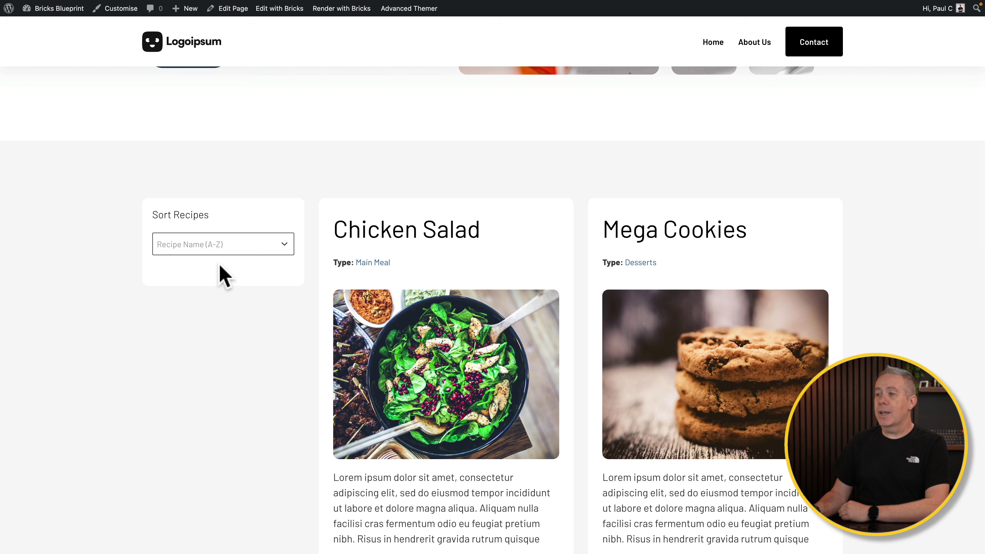
click(207, 247)
click(209, 255)
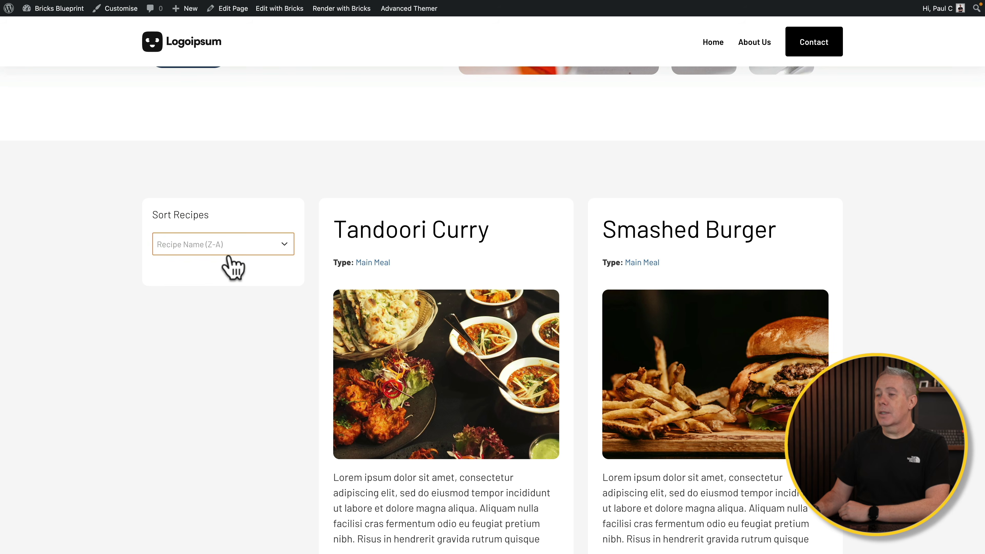
Switch the recipe sorting back to Recipe Name (A-Z) and check the order of the listing
click(232, 250)
click(235, 232)
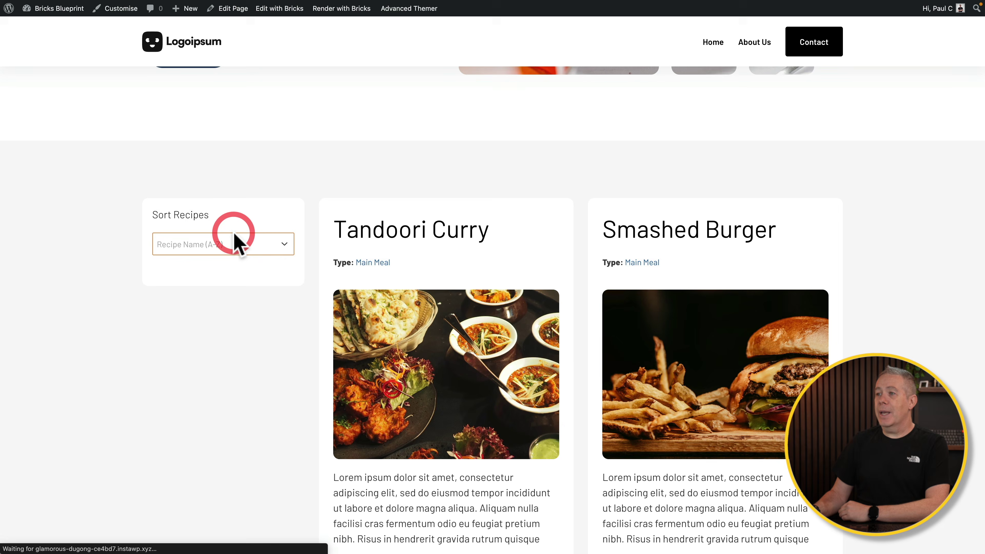
scroll(218, 350, down, 10)
scroll(218, 350, up, 5)
scroll(219, 349, up, 5)
Sort the recipes by Recipe Name (Z-A) again and review the whole listing's order
click(236, 244)
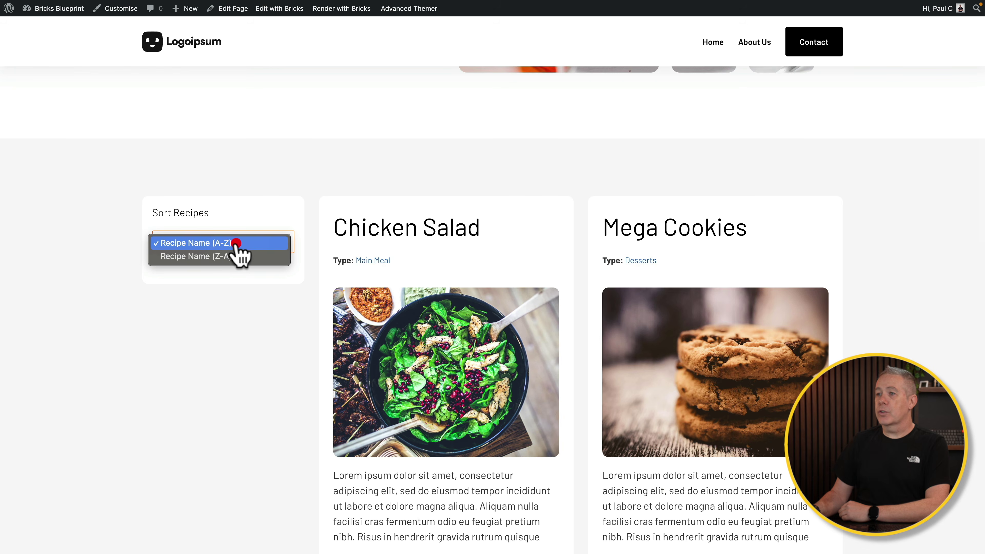
click(232, 256)
scroll(232, 359, down, 4)
scroll(232, 359, down, 5)
scroll(231, 359, up, 12)
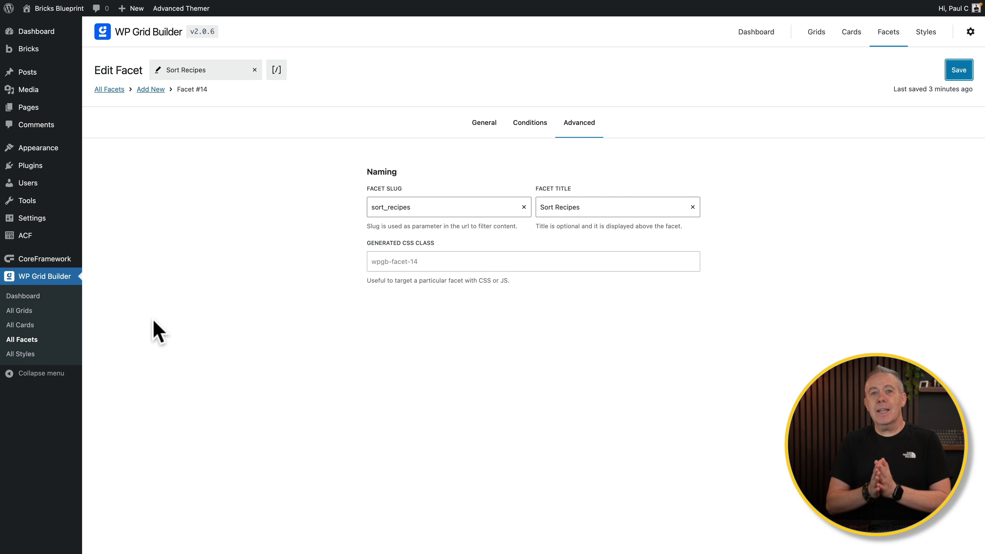
Create a new facet and name it Calories
click(152, 91)
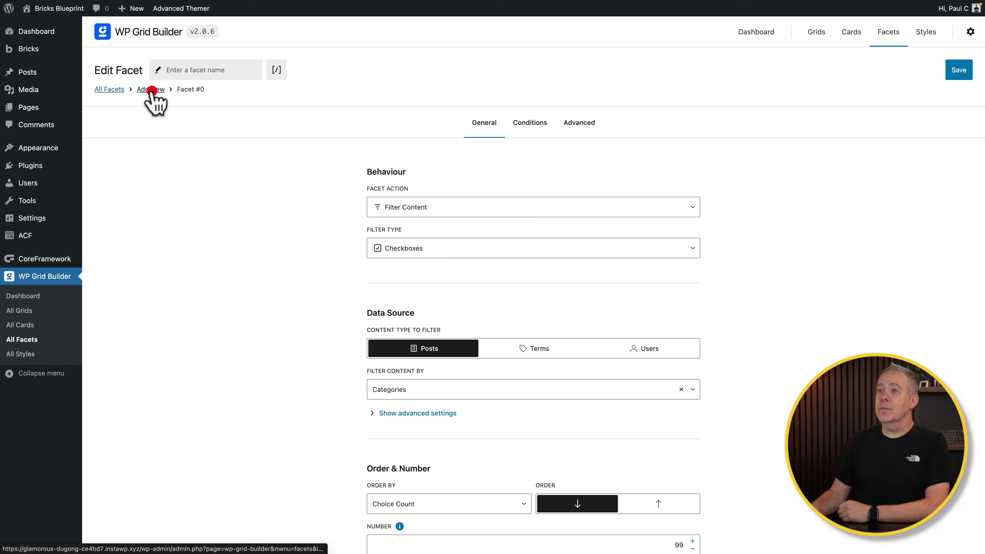
click(215, 70)
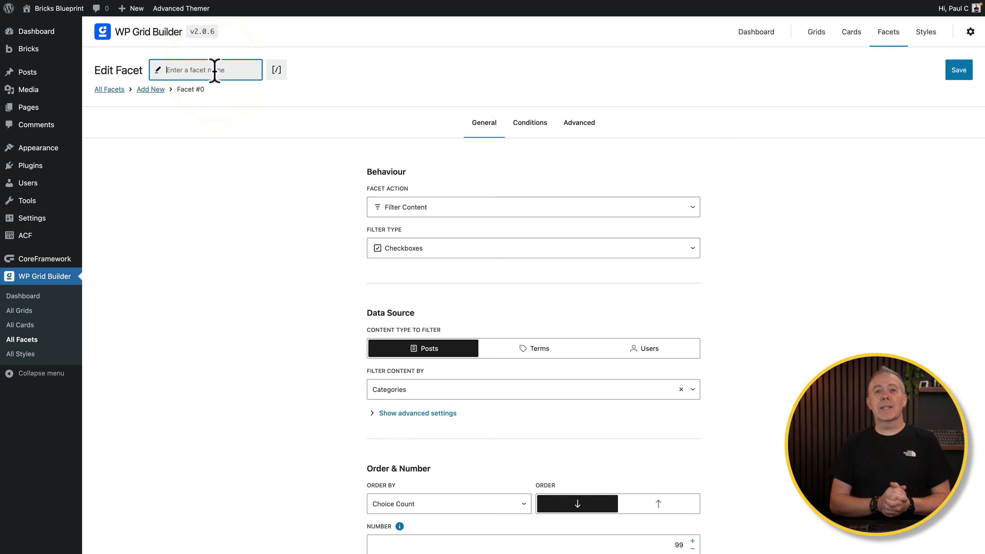
text(Calories)
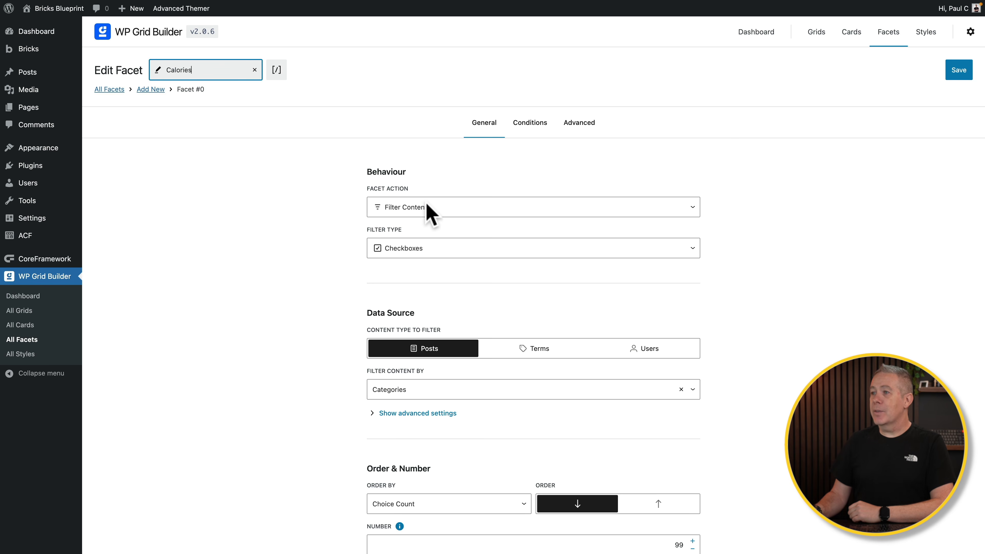
Keep the Calories facet's action as Filter Content and set its filter type to Range Slider
click(430, 213)
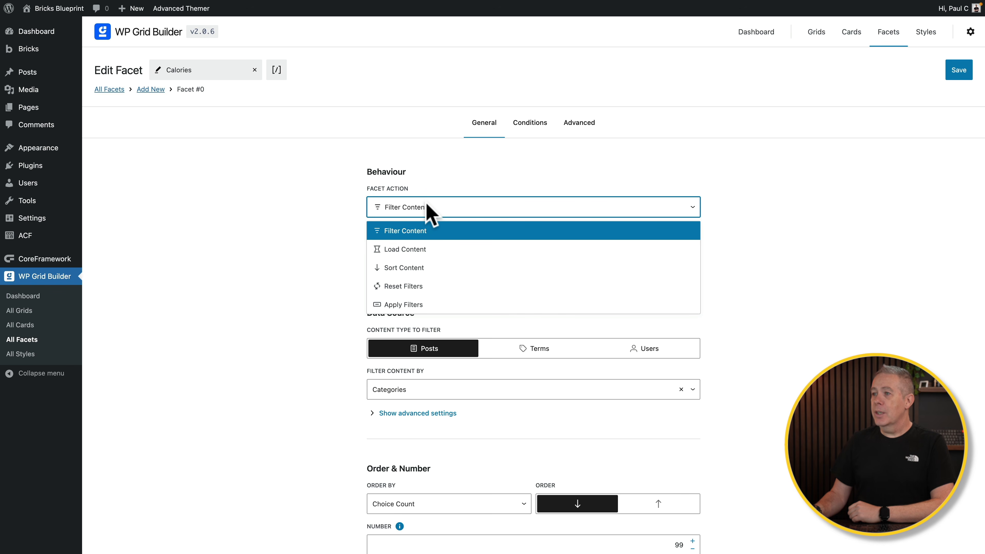
click(427, 231)
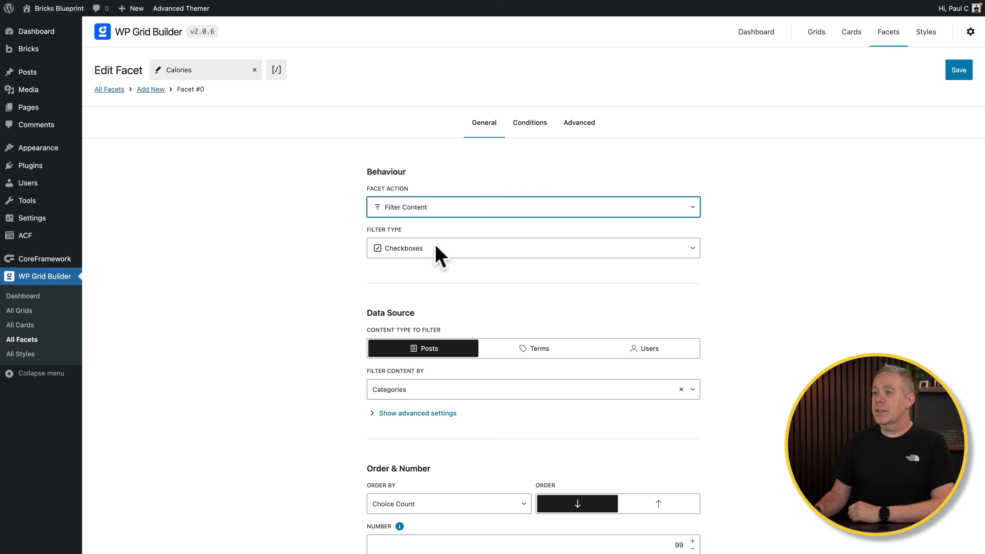
click(440, 256)
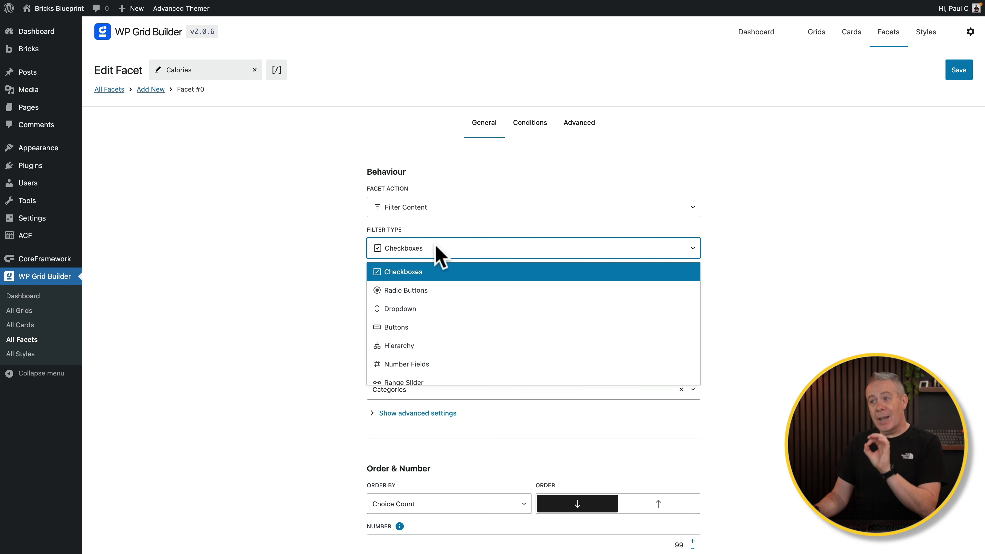
scroll(456, 332, down, 2)
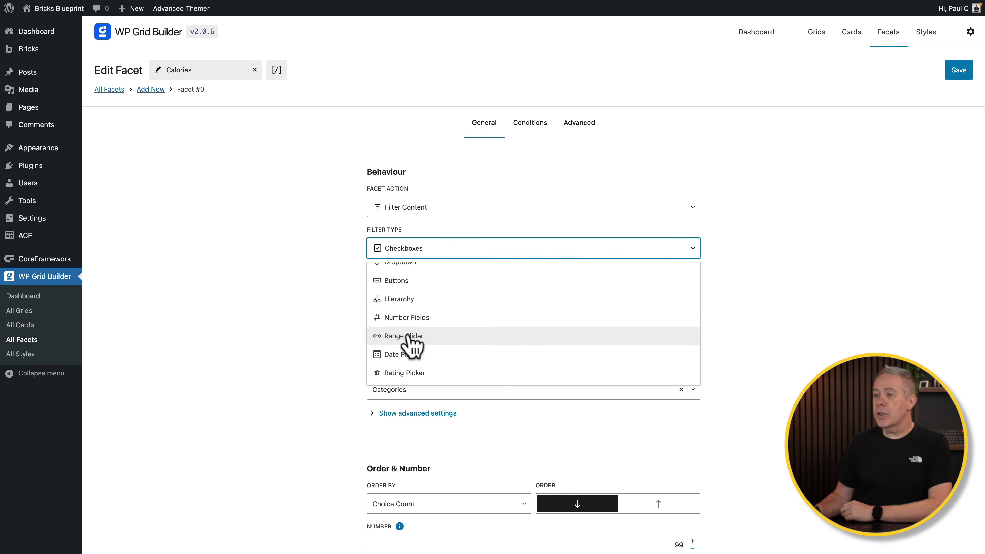
click(409, 337)
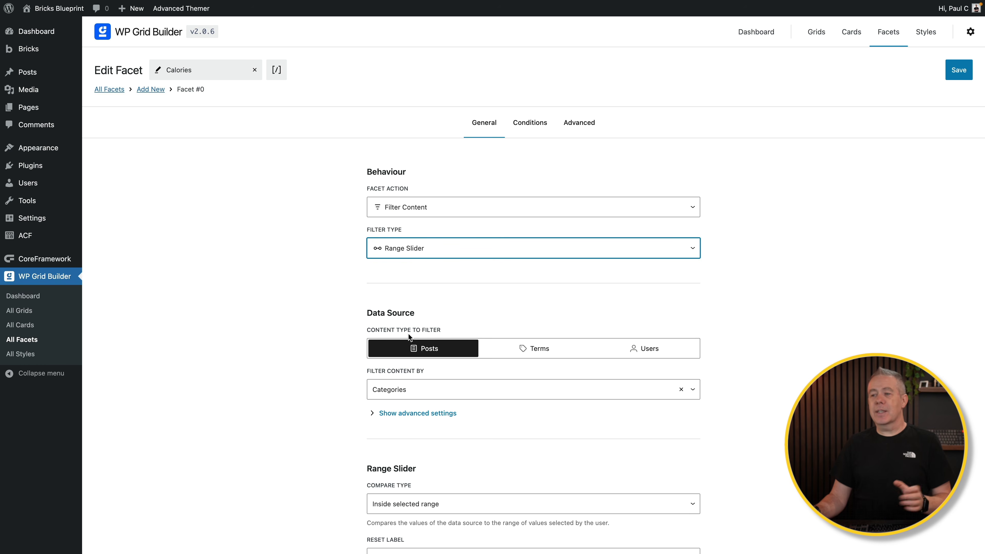
Replace the Categories data source with the ACF field ACF > Recipe Additional Fields > Calories for filtering posts
scroll(305, 351, down, 5)
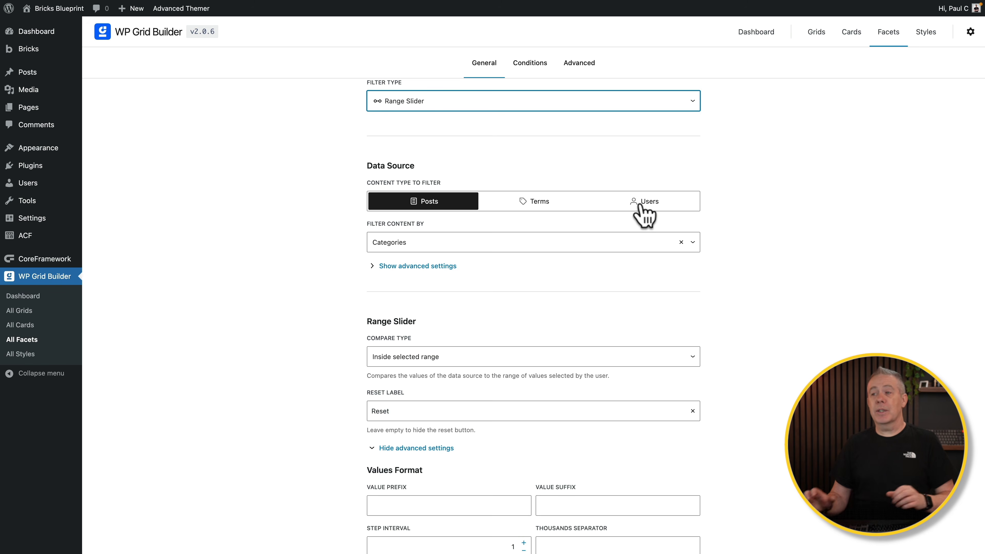
click(506, 243)
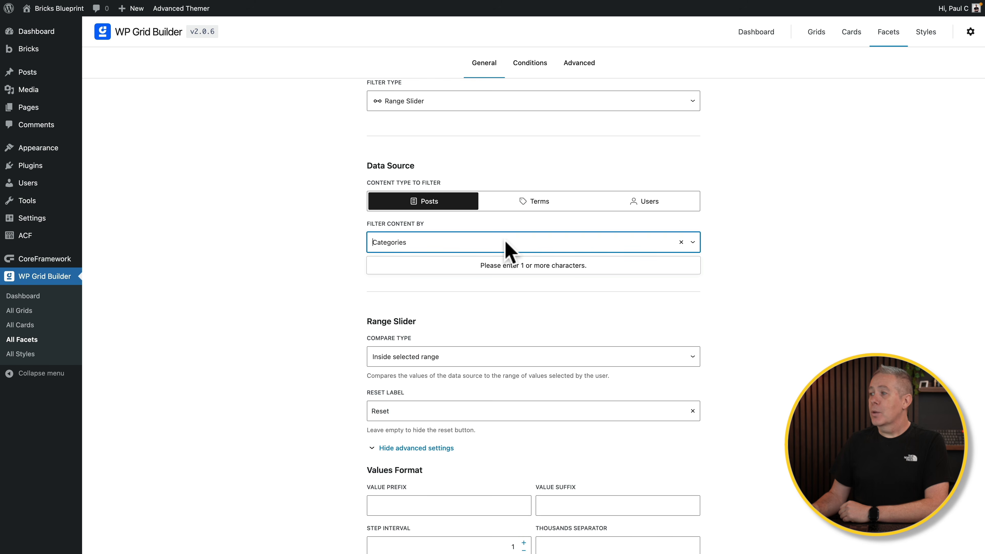
click(681, 242)
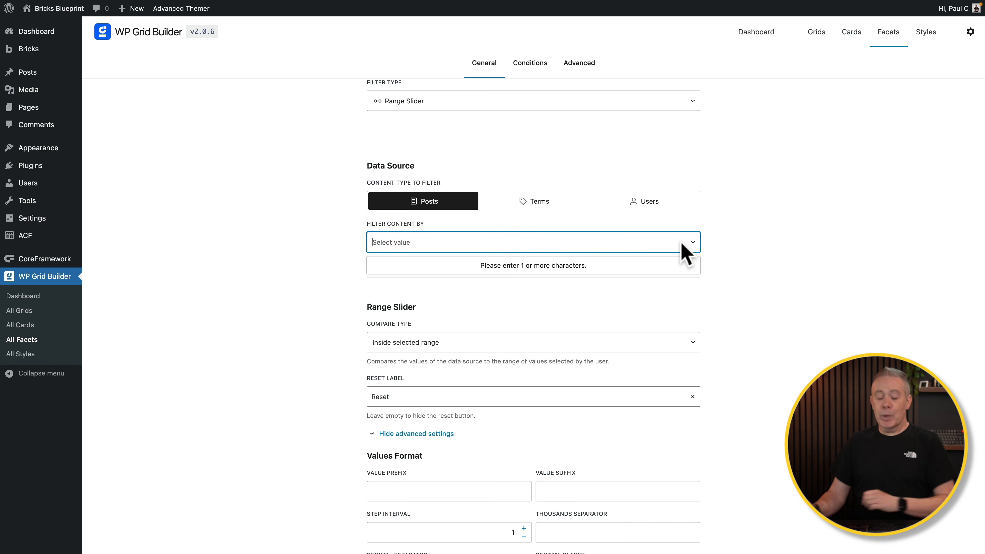
text(calories)
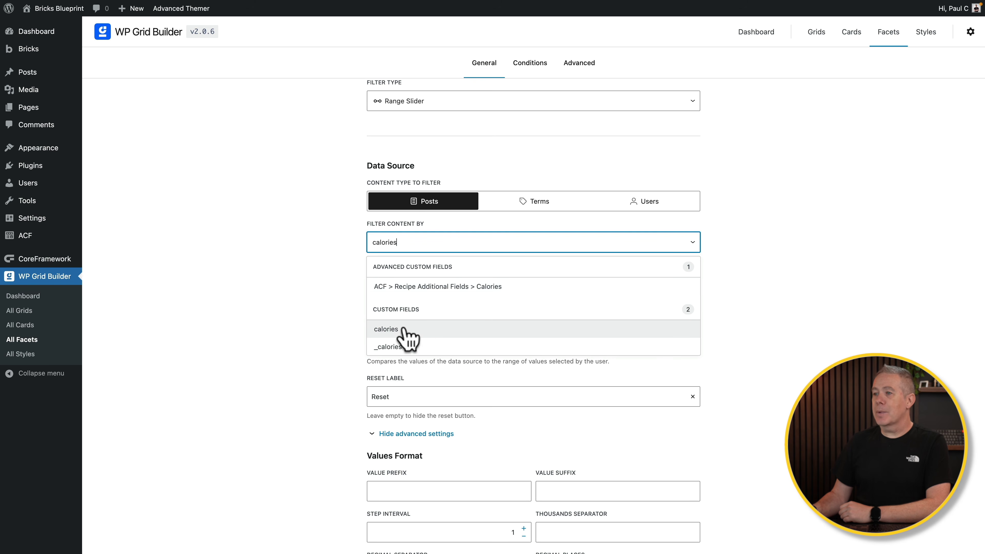
click(438, 288)
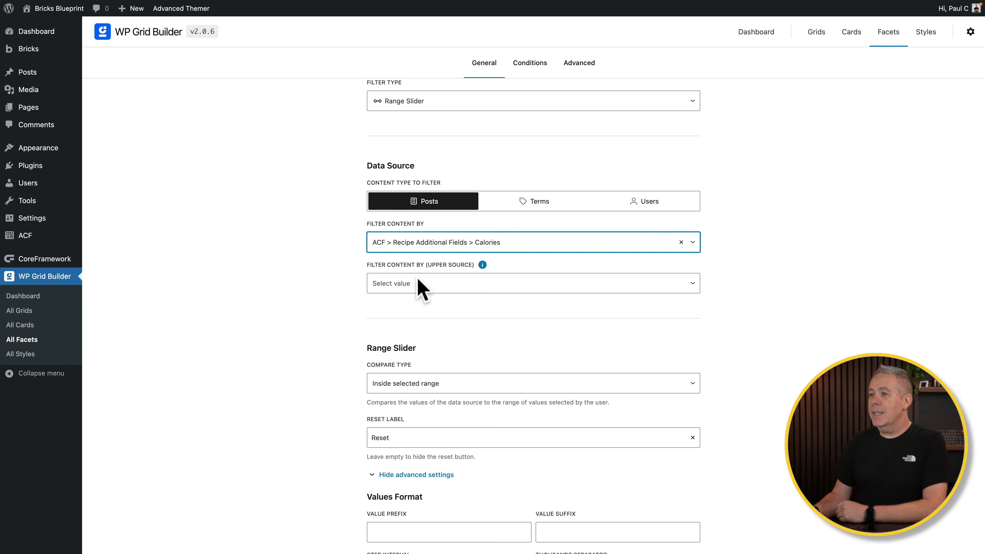
Review the range slider's compare type options, keeping Inside selected range
scroll(330, 380, down, 2)
scroll(331, 380, down, 1)
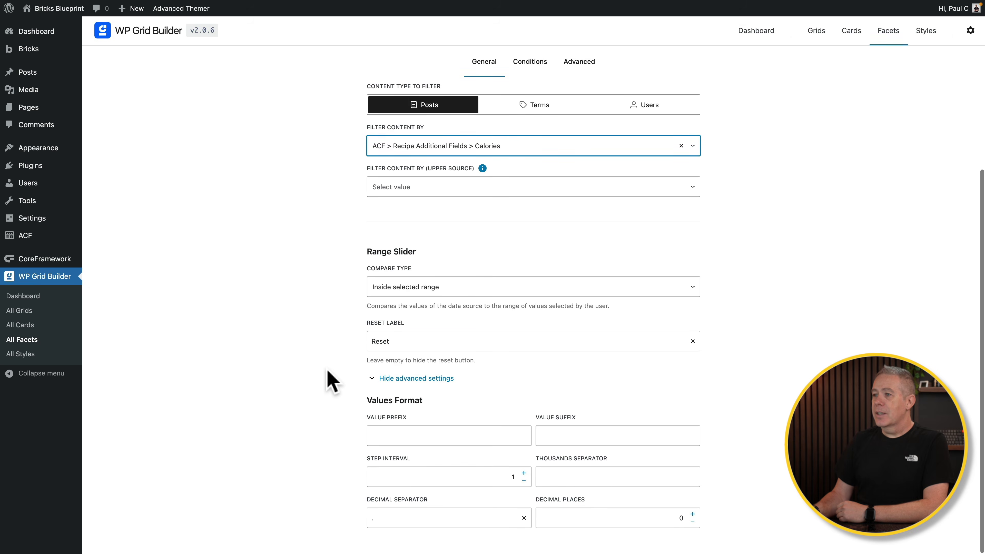
click(435, 289)
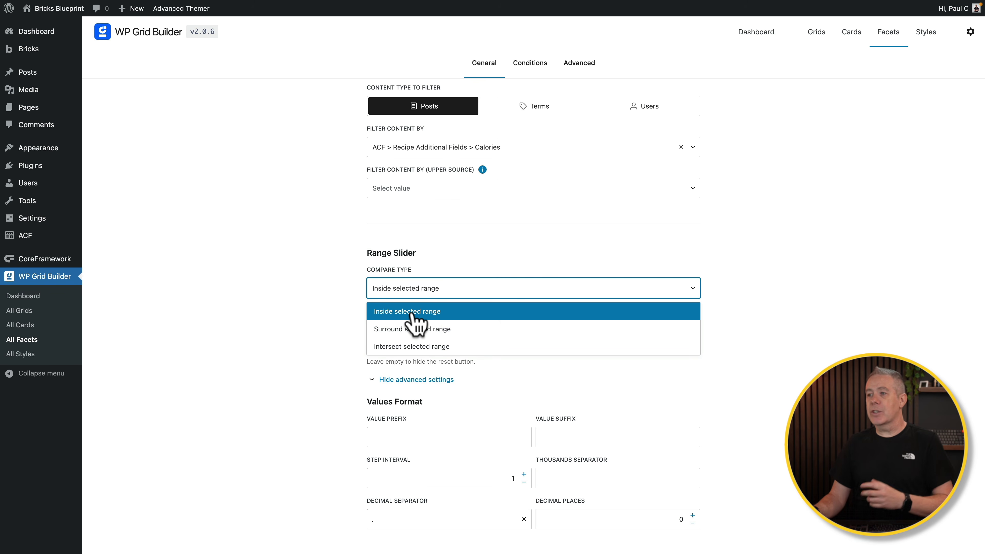
click(284, 307)
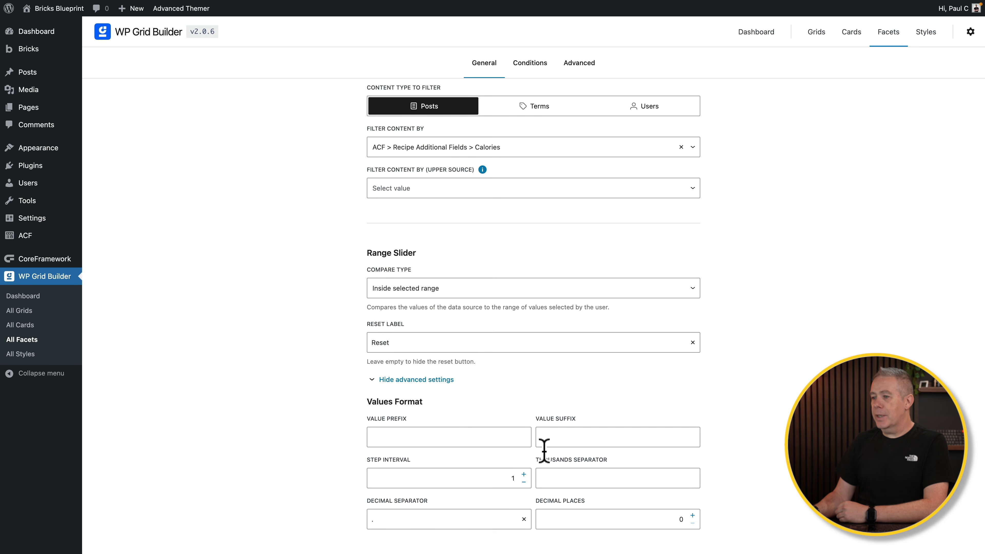
Review the range slider's values format settings and set the value suffix to "cals"
mouse_move(450, 478)
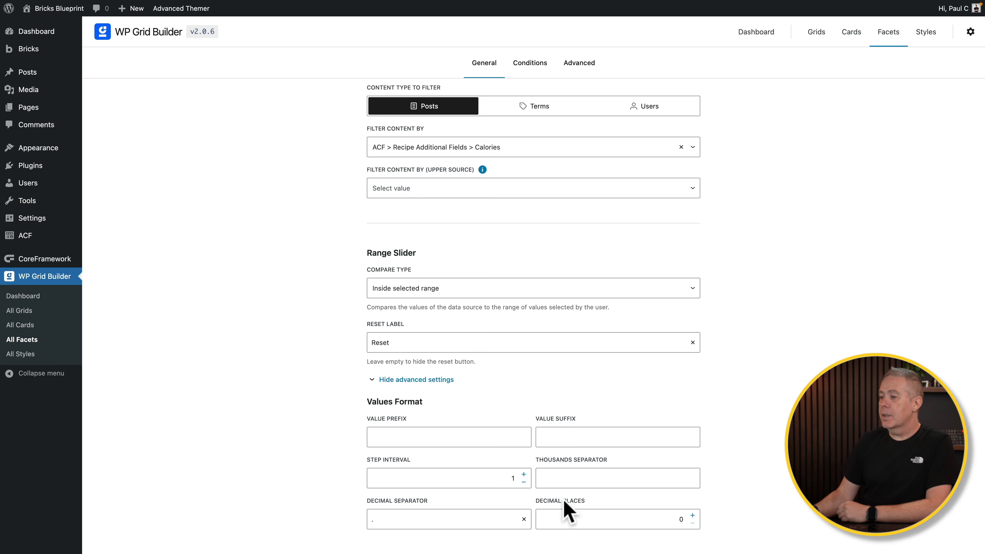
click(548, 521)
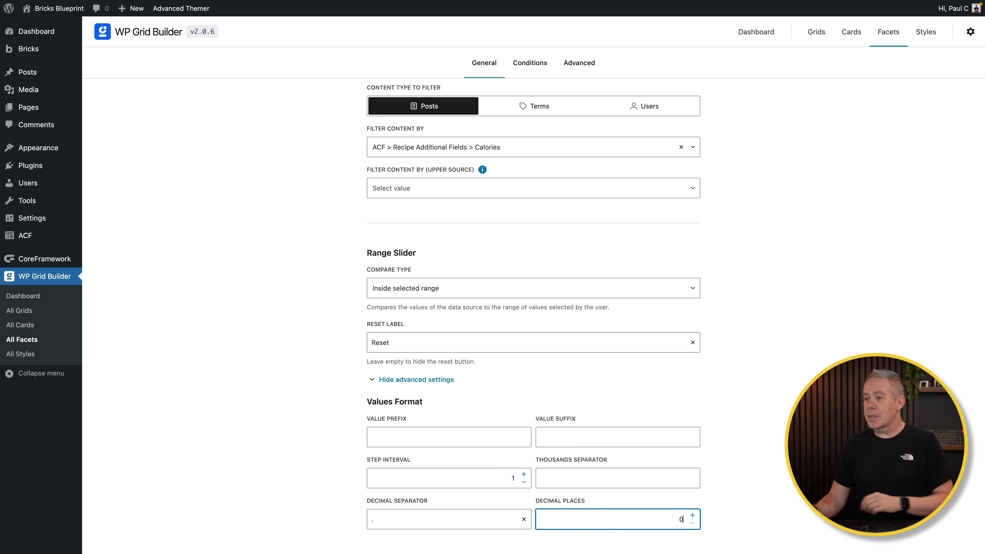
click(568, 518)
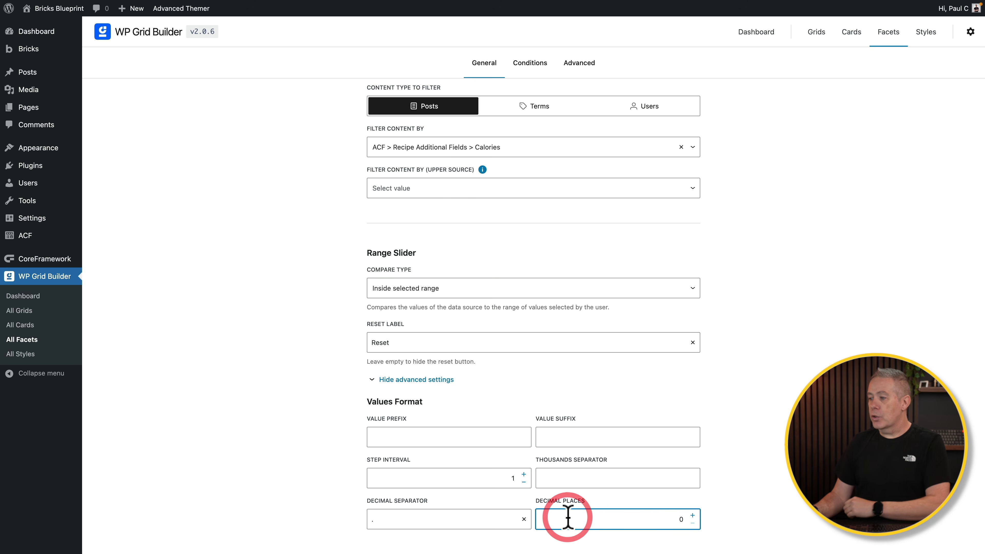
click(470, 520)
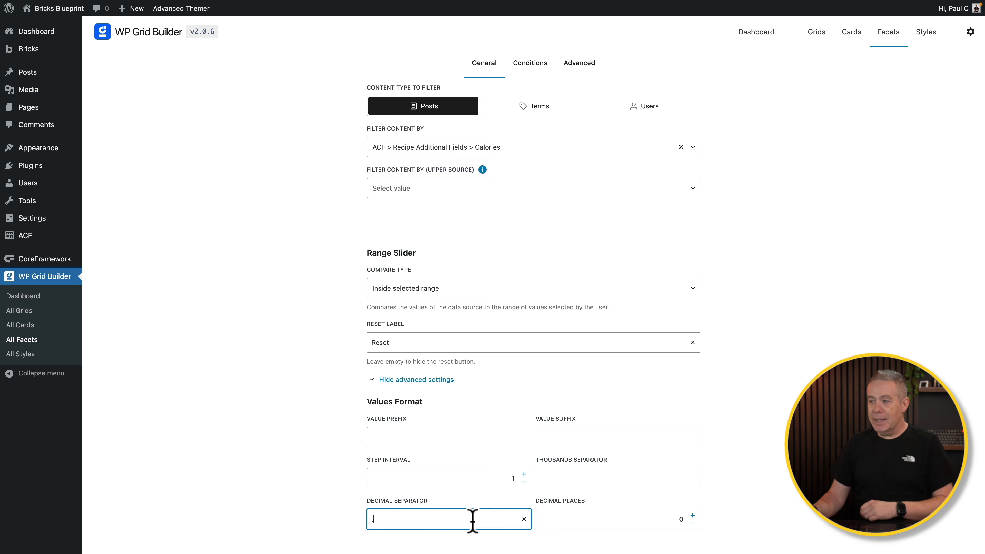
click(573, 443)
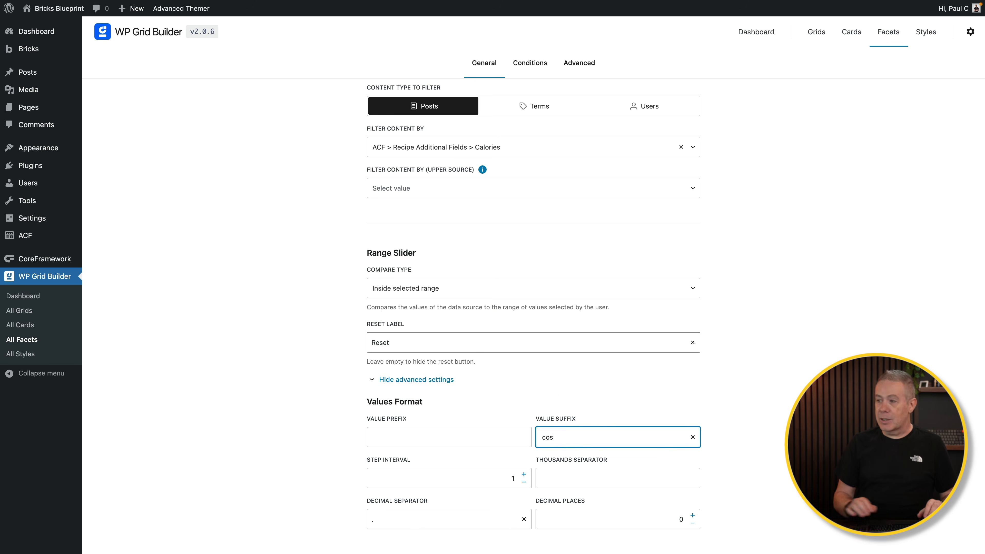
scroll(766, 348, up, 3)
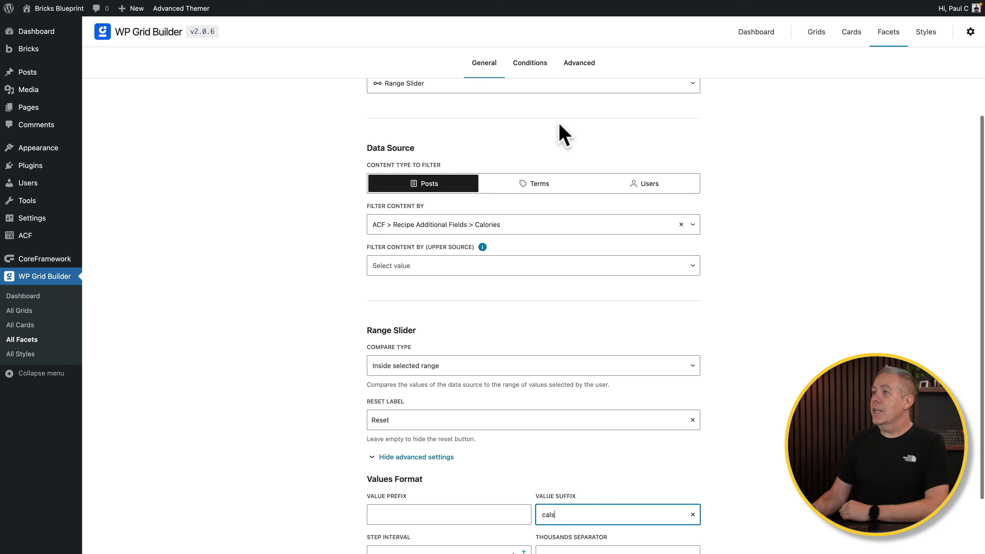
Set the facet title to "Calories Per Serving" and save the facet
click(584, 70)
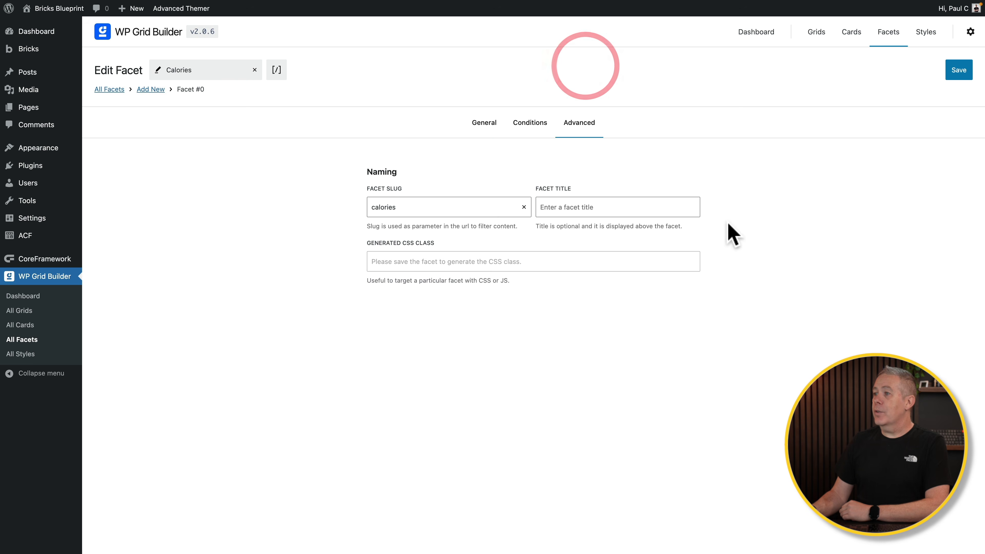
click(605, 204)
text(Calories Per Serving)
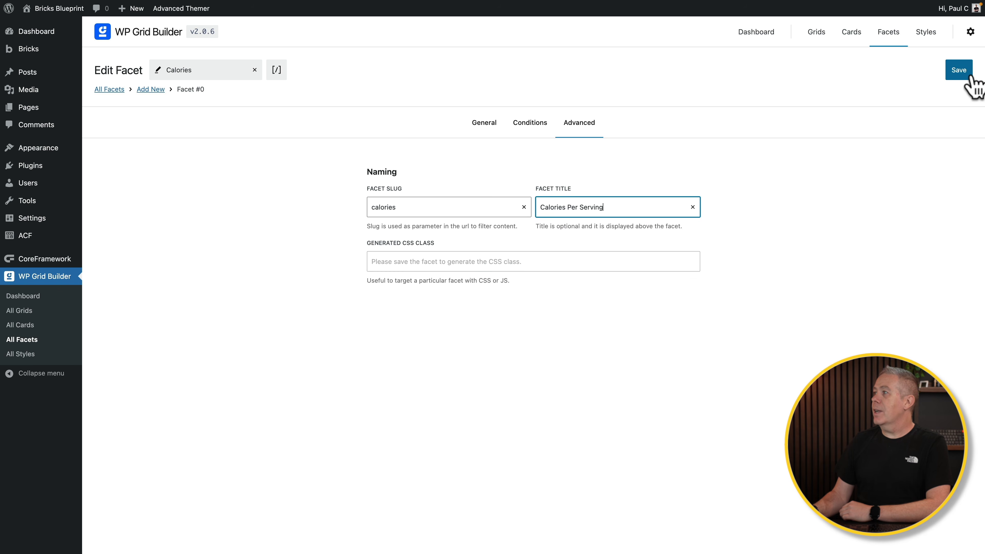
click(962, 72)
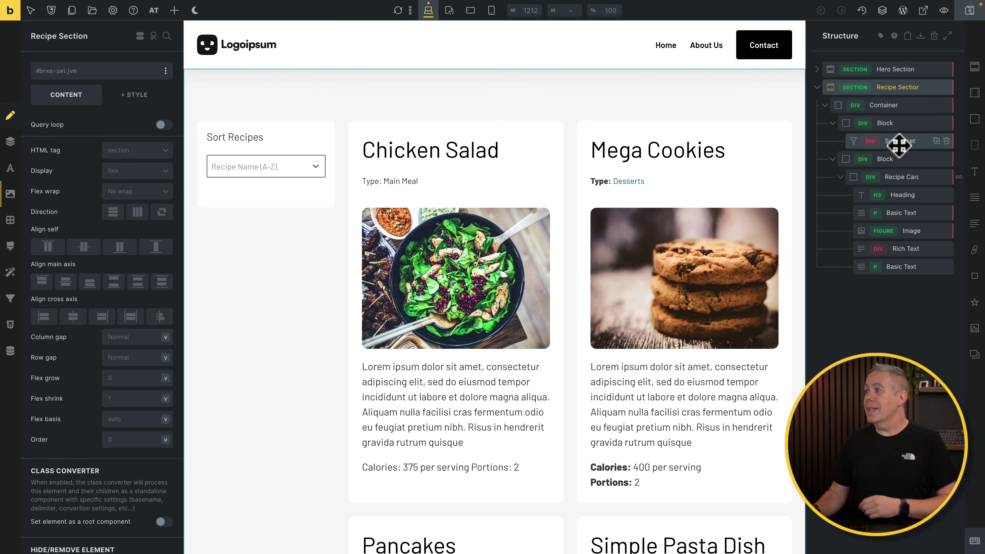
Switch to the Bricks editor and add a Facet element directly below the Sort Facet in the sidebar block
click(899, 146)
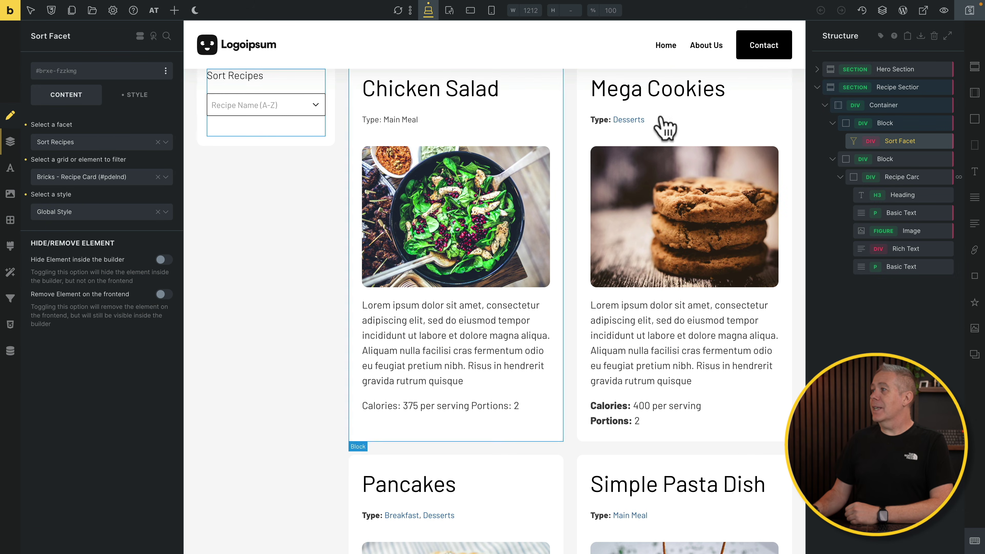
click(175, 11)
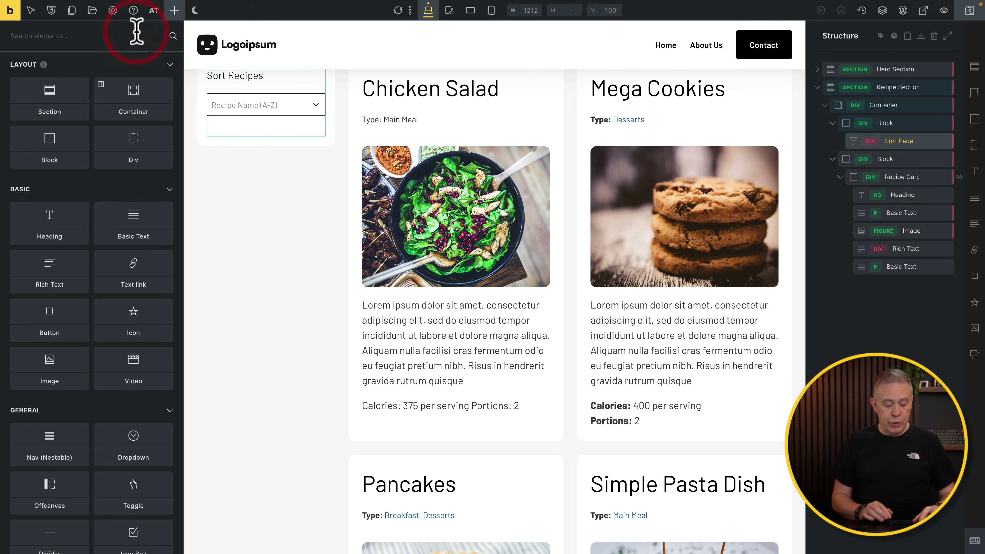
text(facet)
drag(62, 77, 877, 158)
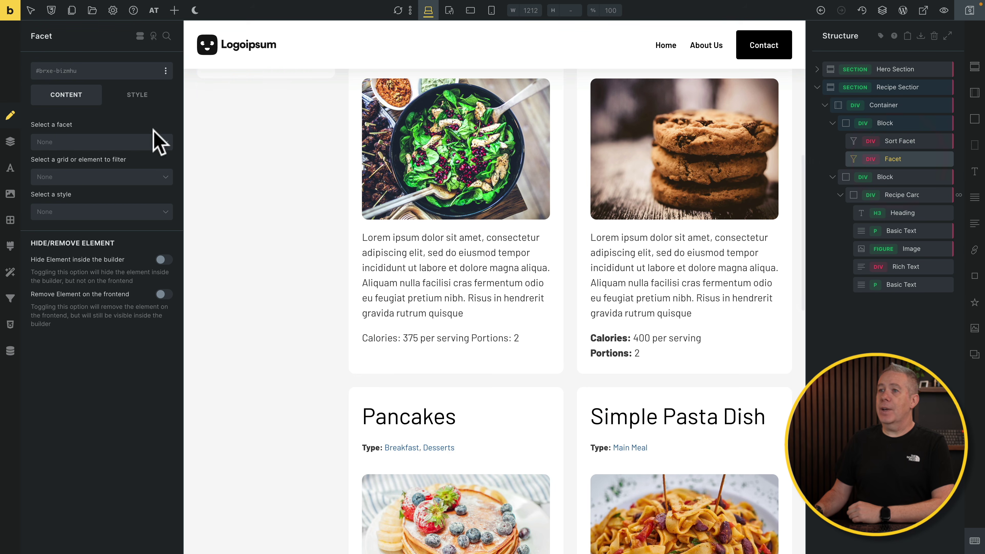
Rename the new Facet element in the page structure to "Calories Facet"
click(888, 159)
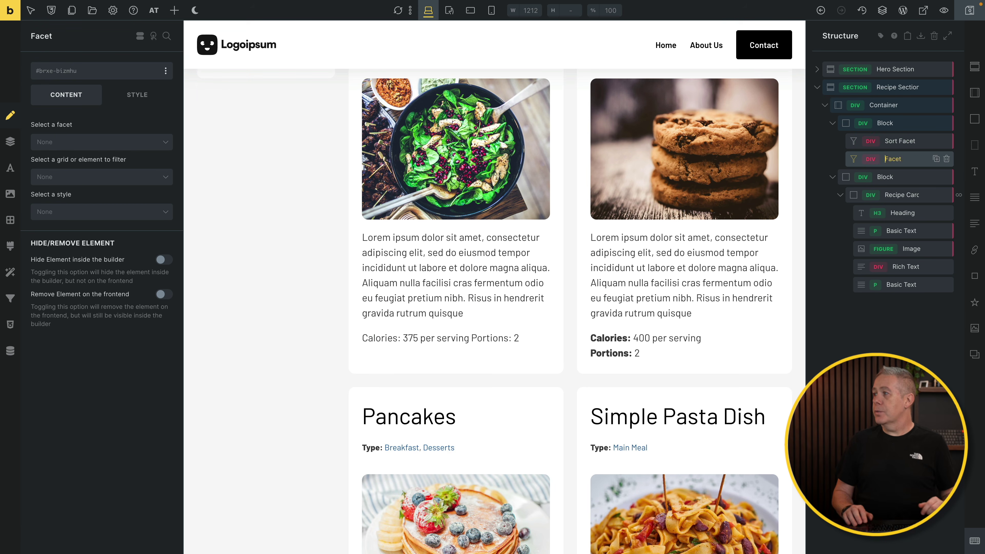
text(Calories)
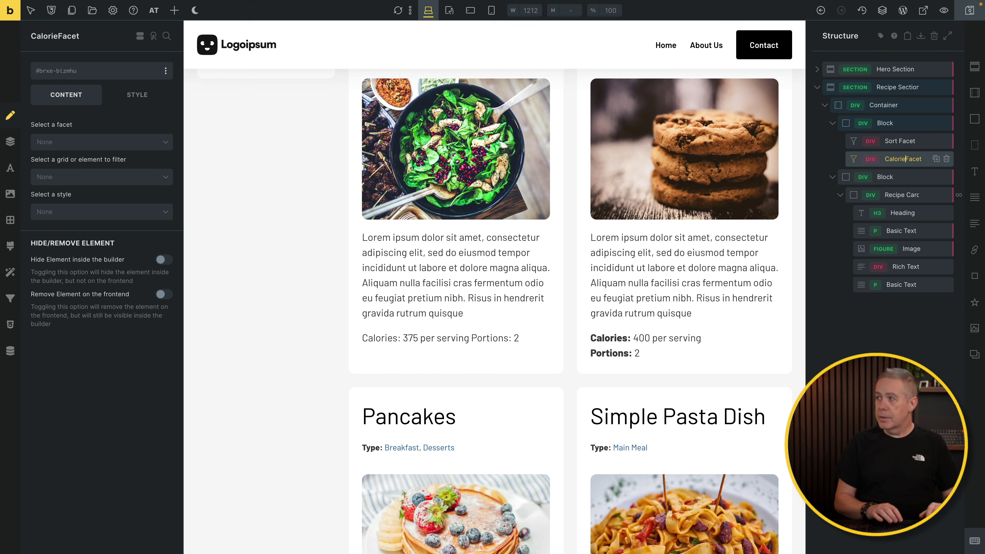
click(871, 160)
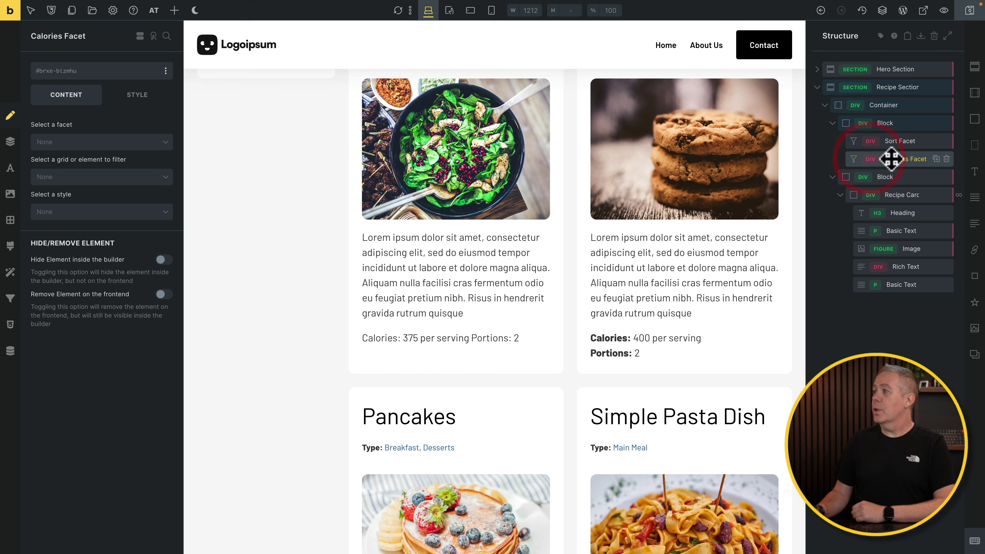
Assign the Calories facet to the Calories Facet element and make it filter Bricks - Recipe Card (#pdelnd)
click(97, 141)
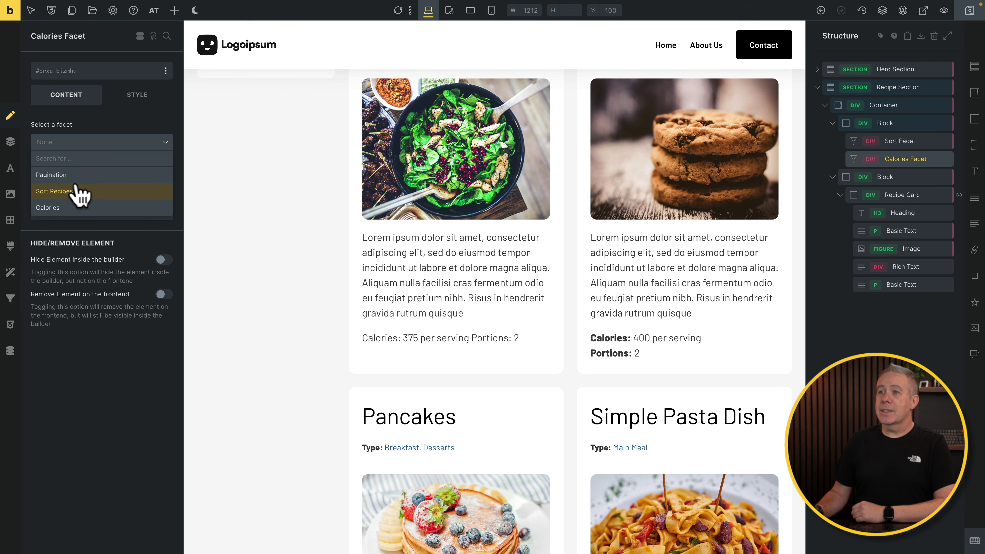
click(71, 207)
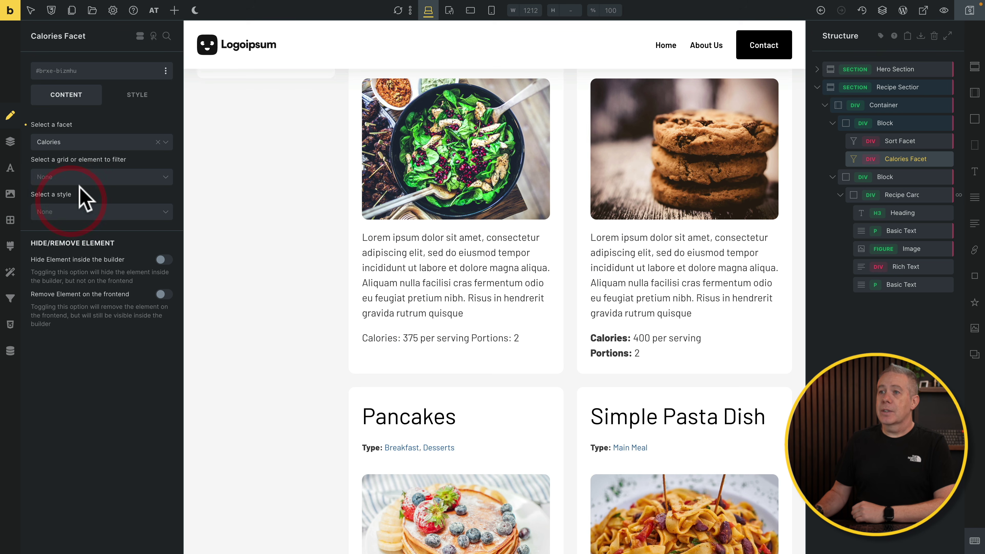
click(89, 177)
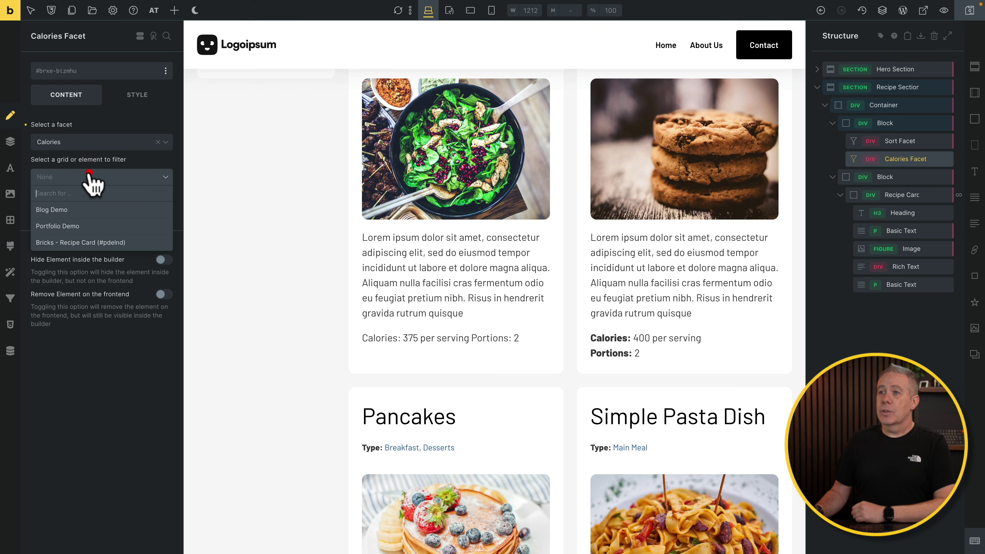
click(71, 242)
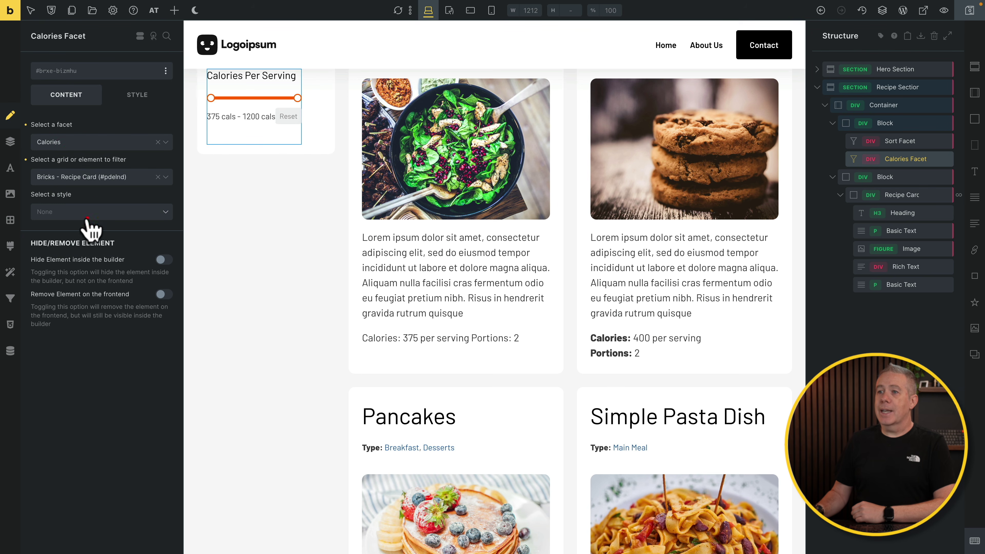
Apply Global Style to the Calories Facet element and set its width to 100%
click(88, 220)
click(79, 245)
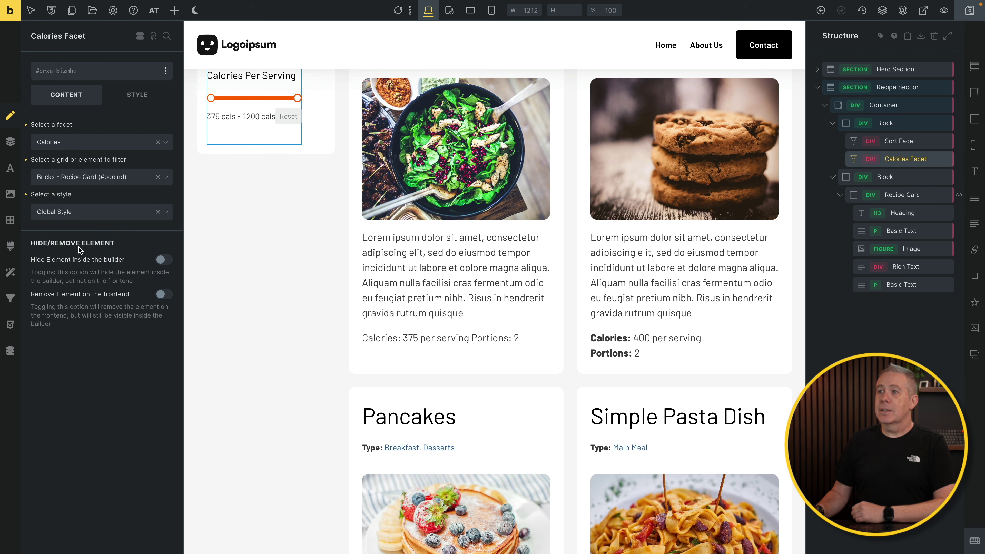
click(144, 97)
click(105, 131)
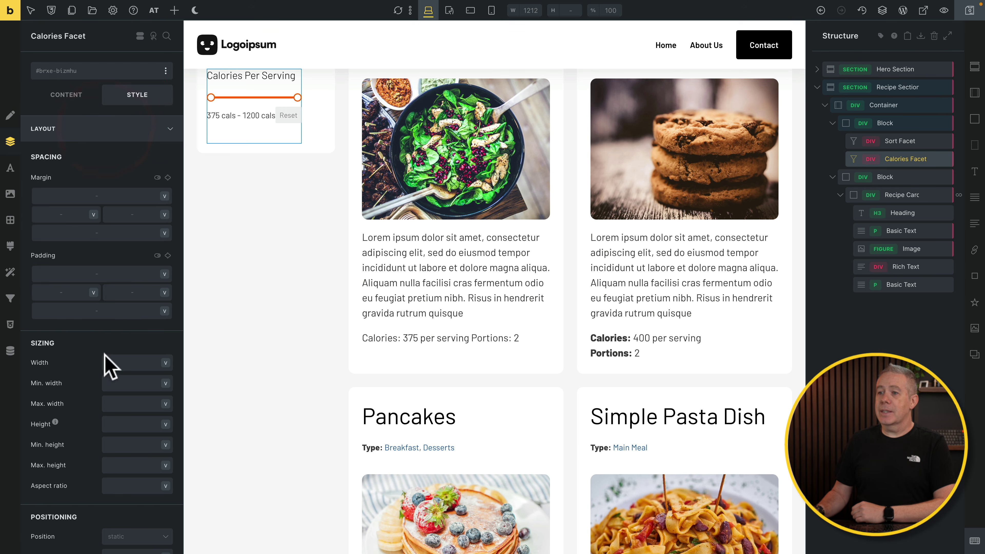
click(115, 363)
text(100%)
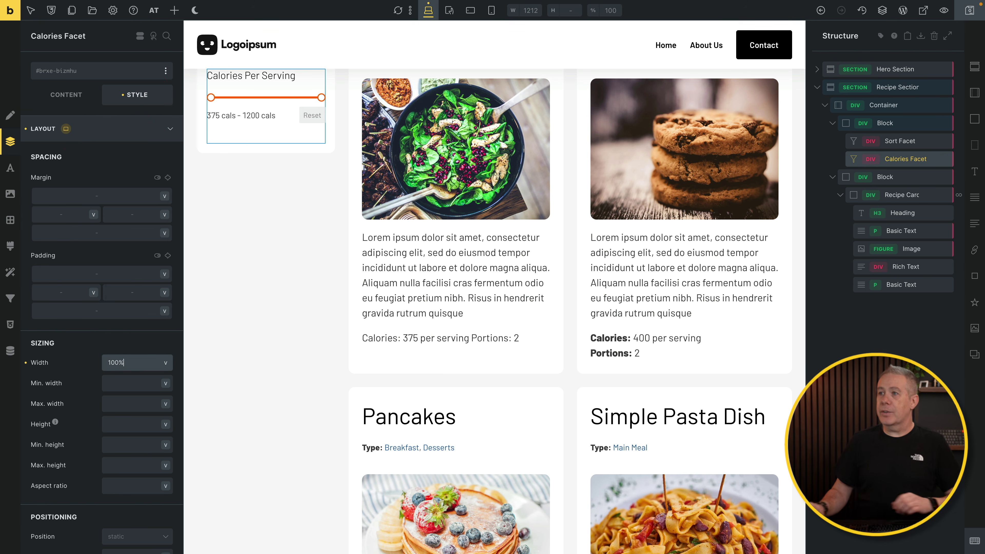
Check the full-width Calories Per Serving slider on the canvas and save the page
scroll(286, 286, up, 3)
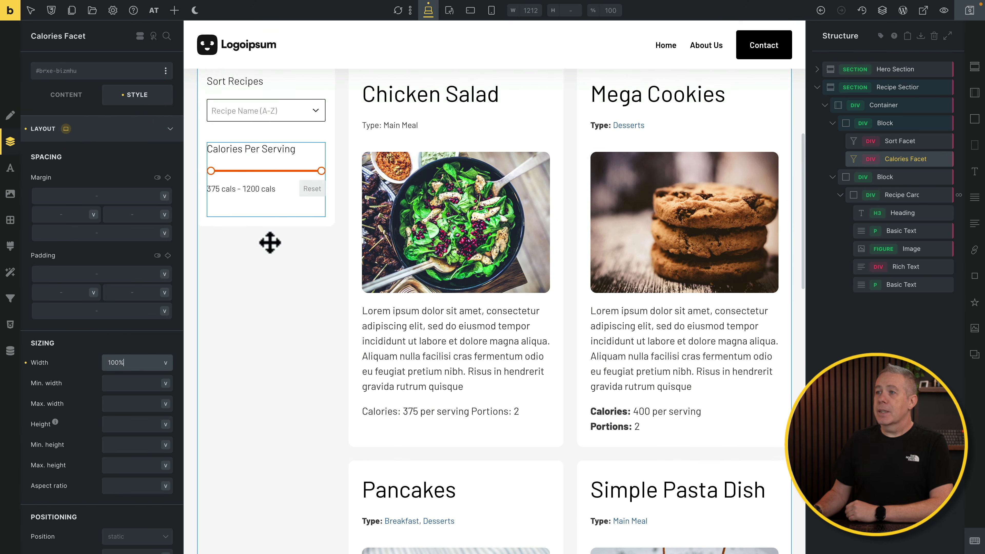
drag(230, 197, 311, 190)
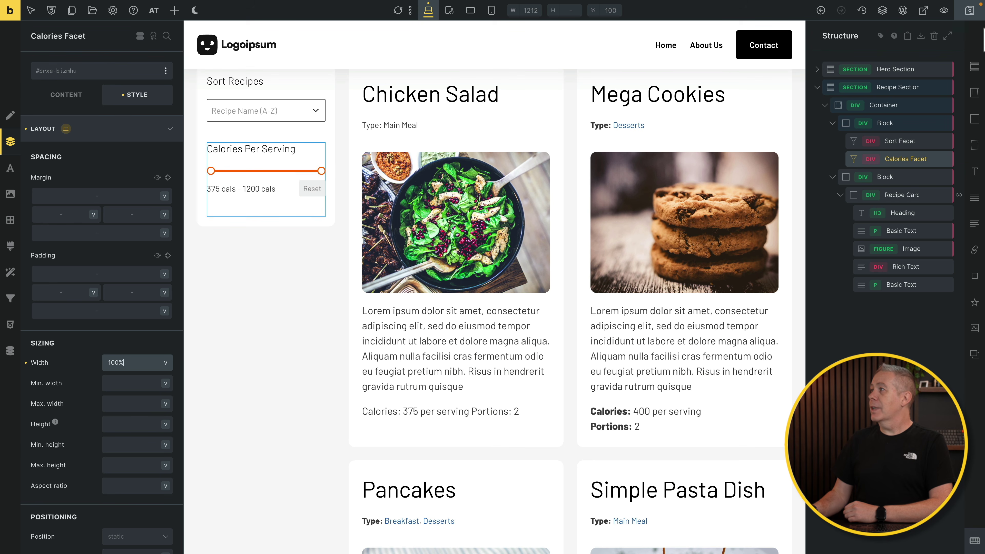
click(970, 10)
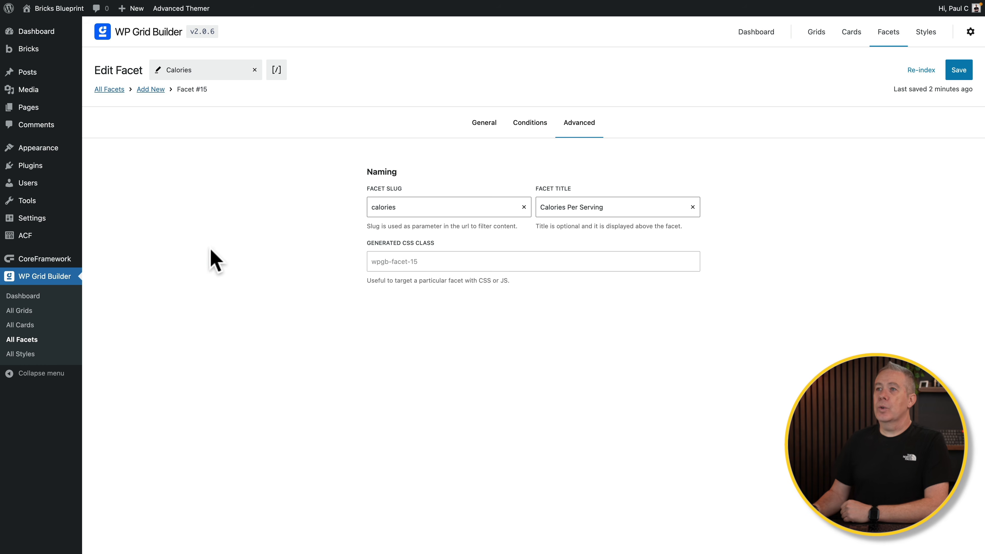
Switch to the WP Grid Builder facet editor and create a new facet named "Recipe Type"
click(151, 89)
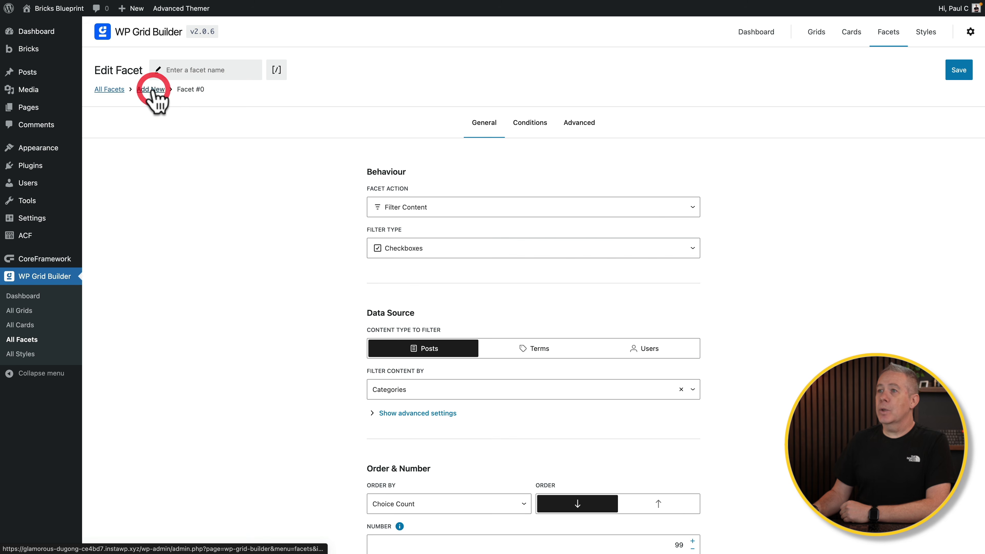
click(212, 70)
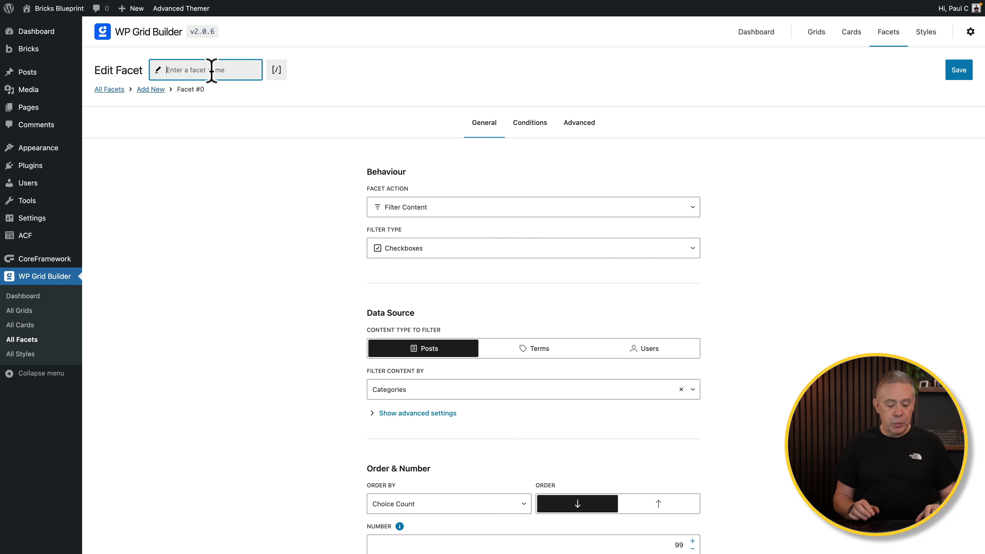
text(Recipe Type)
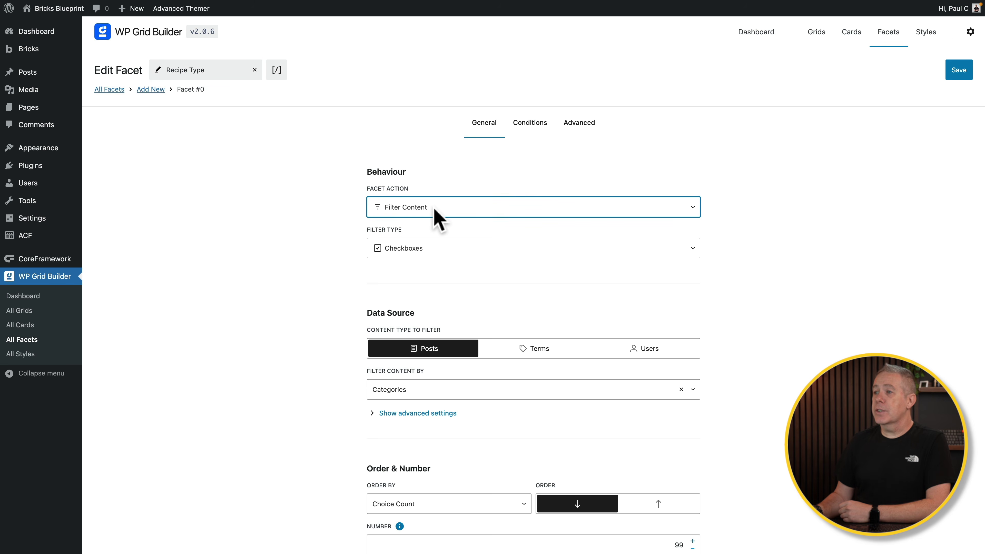
Keep Checkboxes as the filter type and set the facet to filter posts by the Recipe Types taxonomy
click(451, 250)
scroll(462, 333, down, 5)
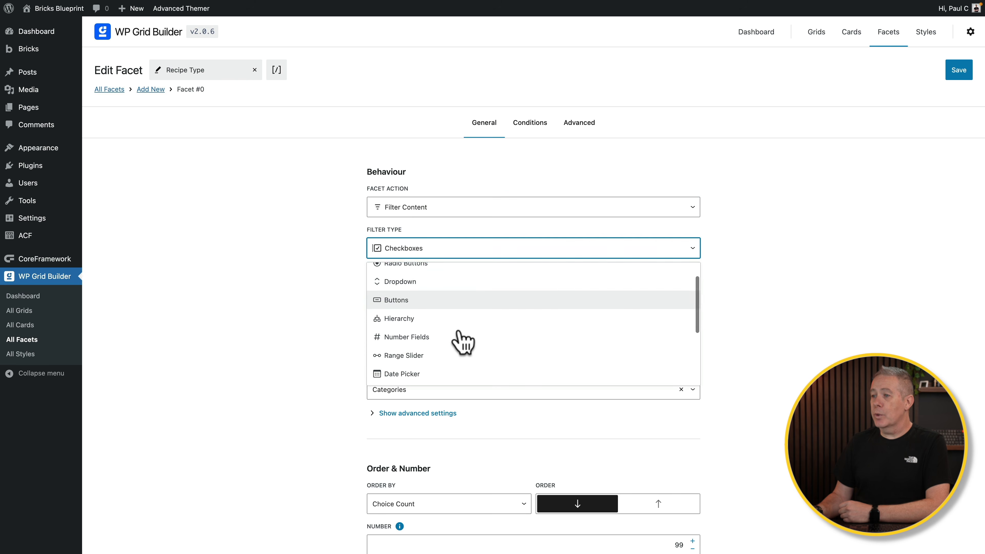
scroll(463, 341, down, 1)
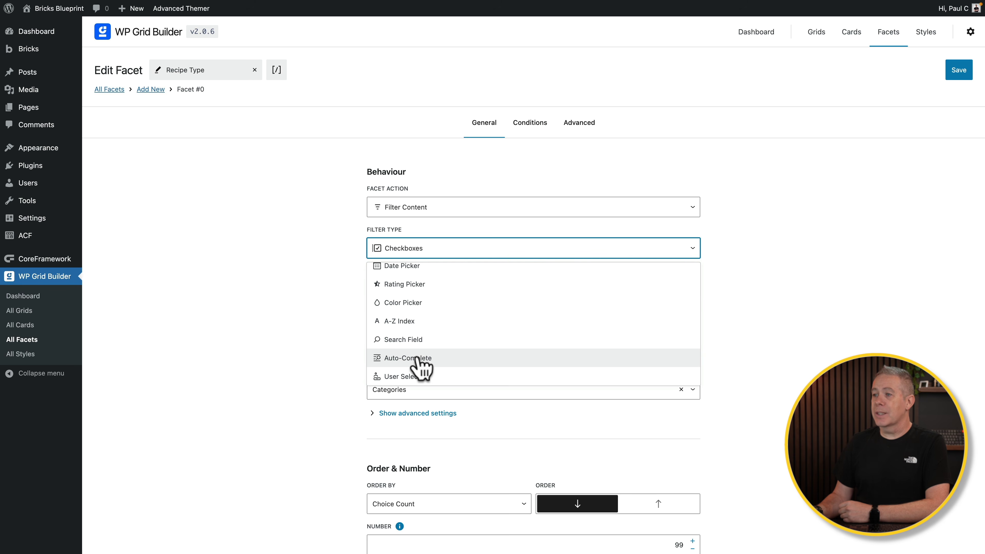
click(336, 346)
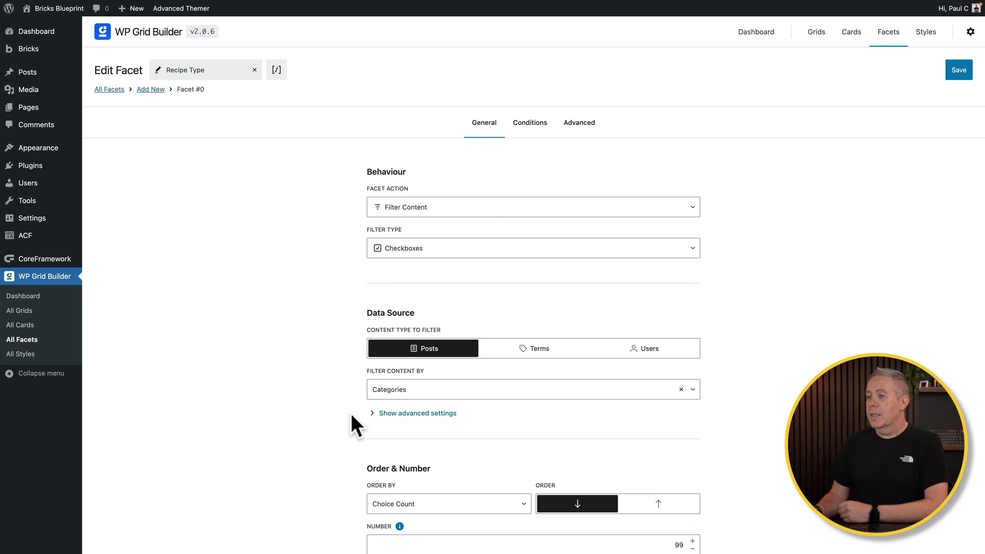
scroll(349, 423, down, 3)
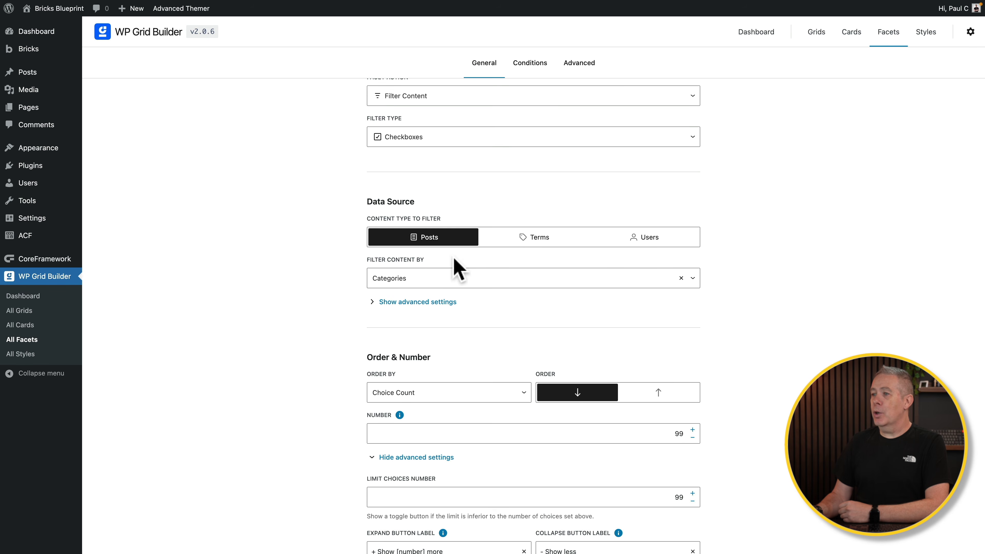
click(499, 280)
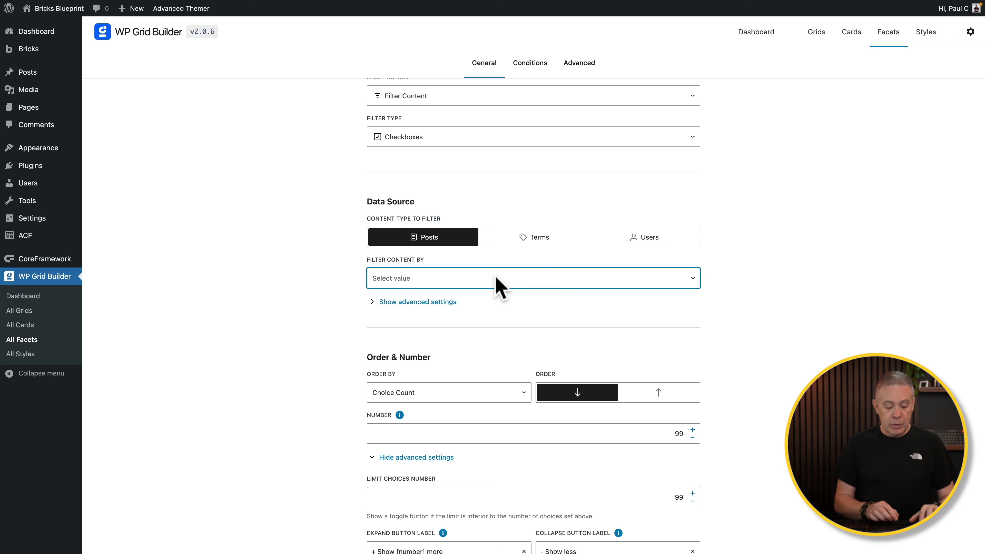
text(recipe)
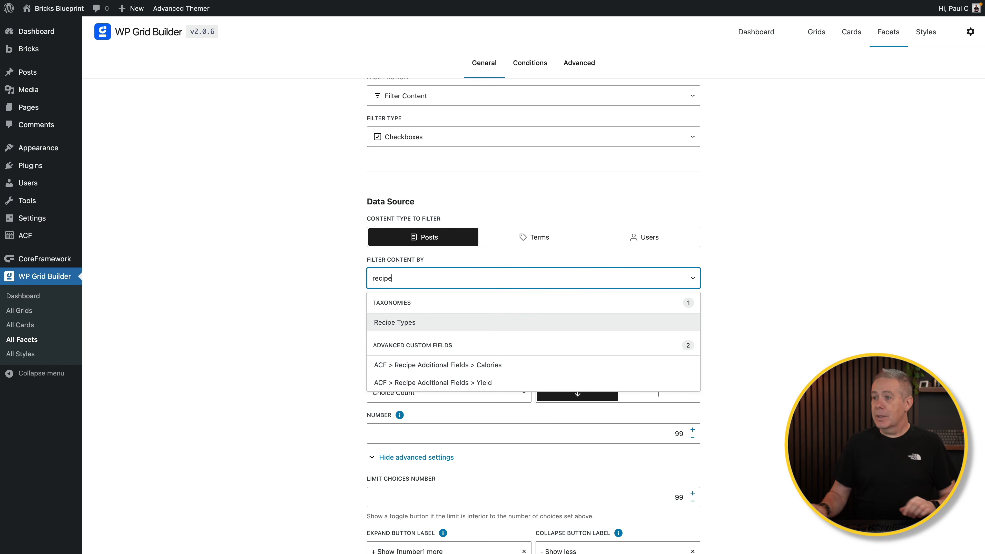
click(403, 322)
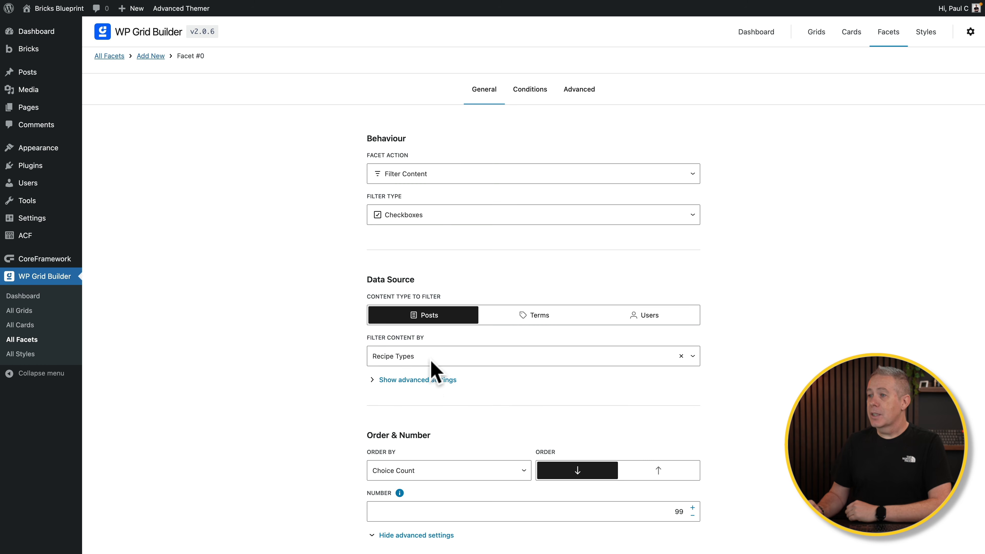
Examine the facet's advanced term settings, its order and number options, and its checkbox options
click(426, 381)
scroll(306, 395, down, 5)
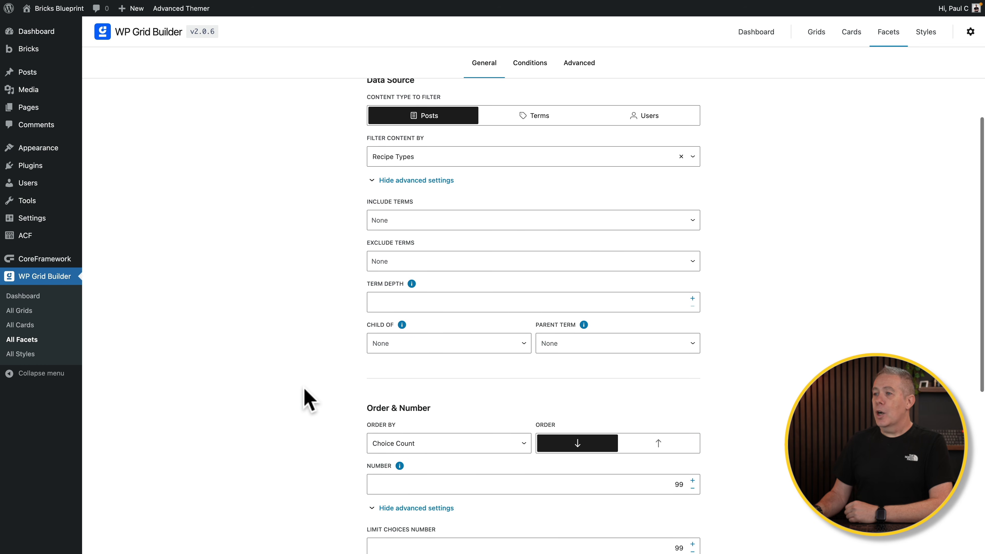
scroll(307, 400, down, 1)
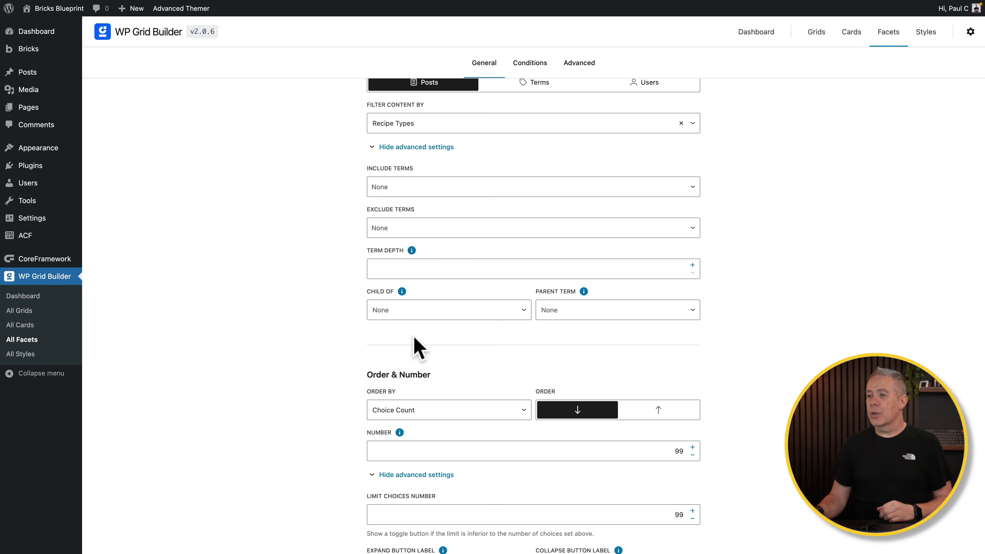
scroll(318, 390, down, 4)
scroll(318, 390, down, 1)
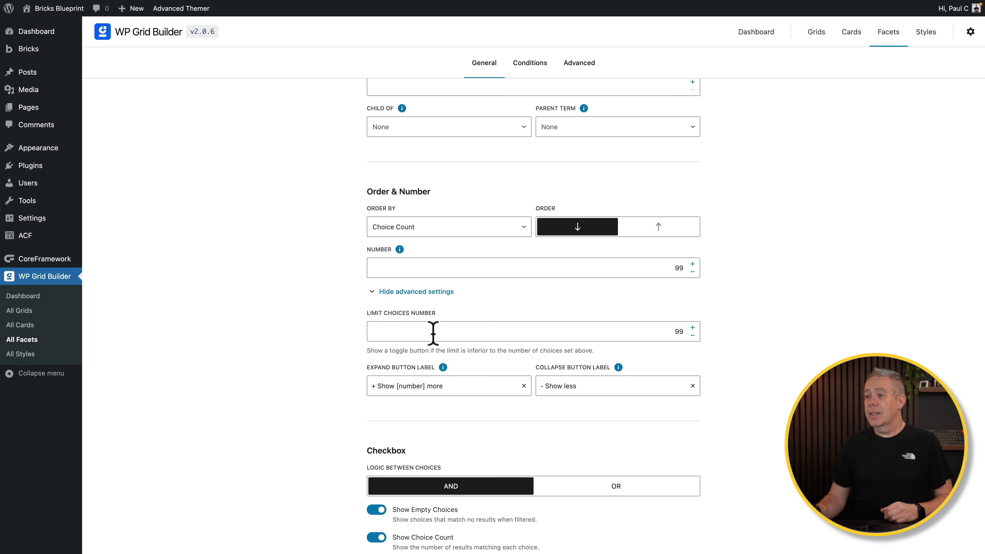
scroll(345, 412, down, 3)
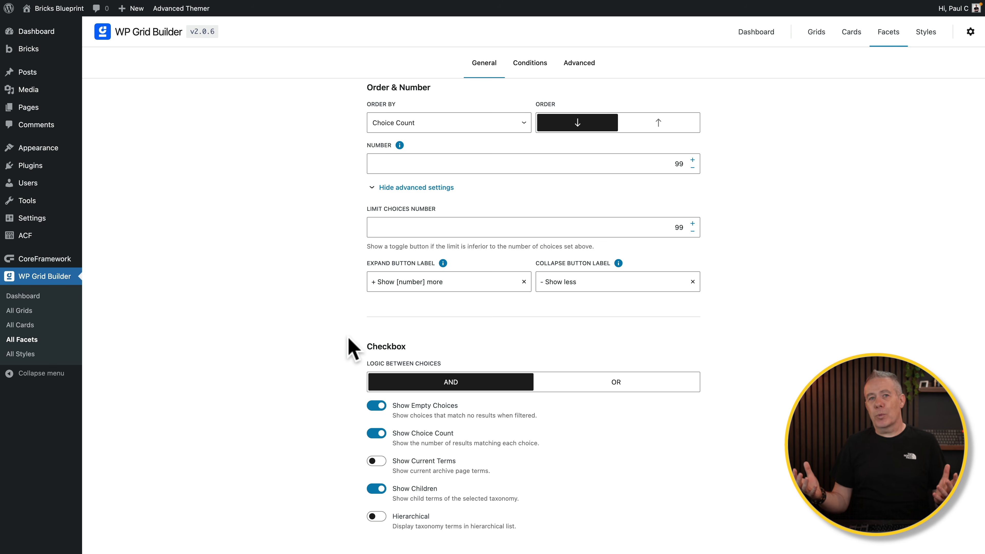
scroll(353, 348, down, 1)
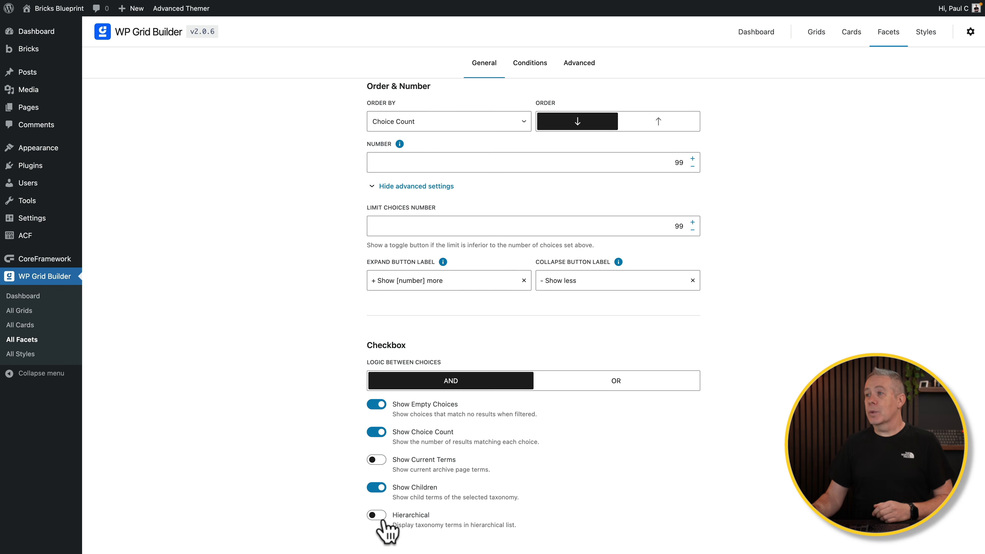
Set the facet title to "Recipe Type" and save the facet
scroll(384, 524, up, 5)
click(567, 63)
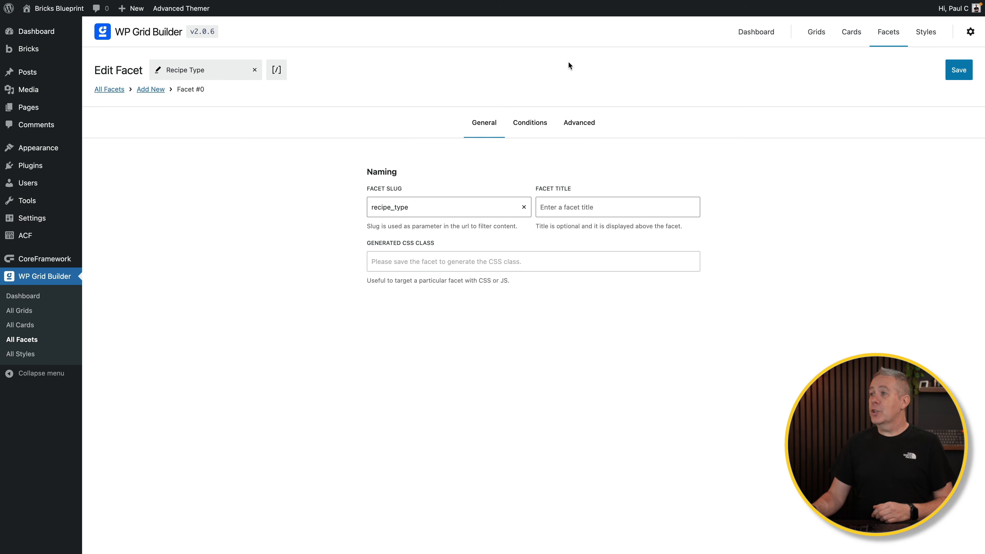
click(575, 207)
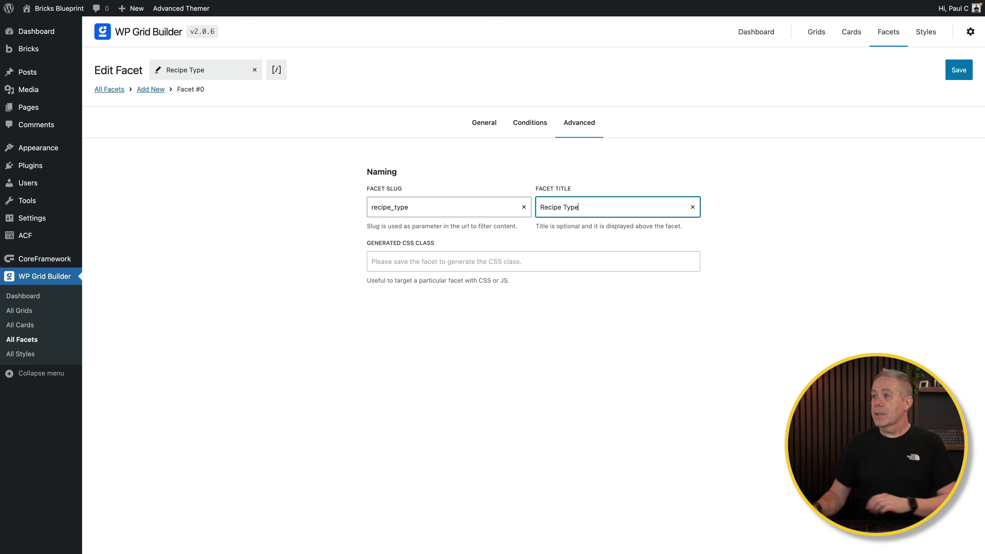
click(957, 71)
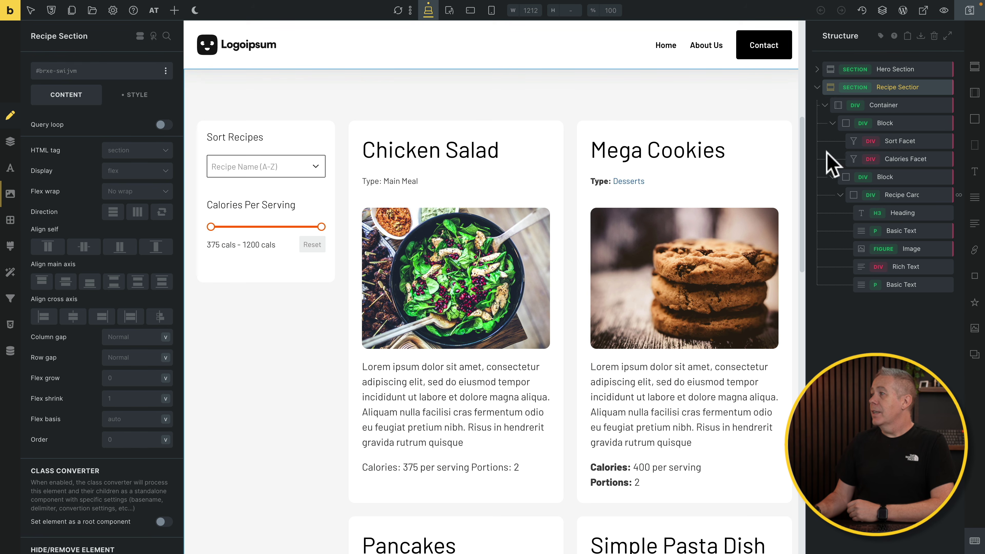
Switch to the Bricks editor, duplicate the Calories Facet element as "Recipe Type Facet", and assign the Recipe Type facet to it
click(937, 159)
click(907, 178)
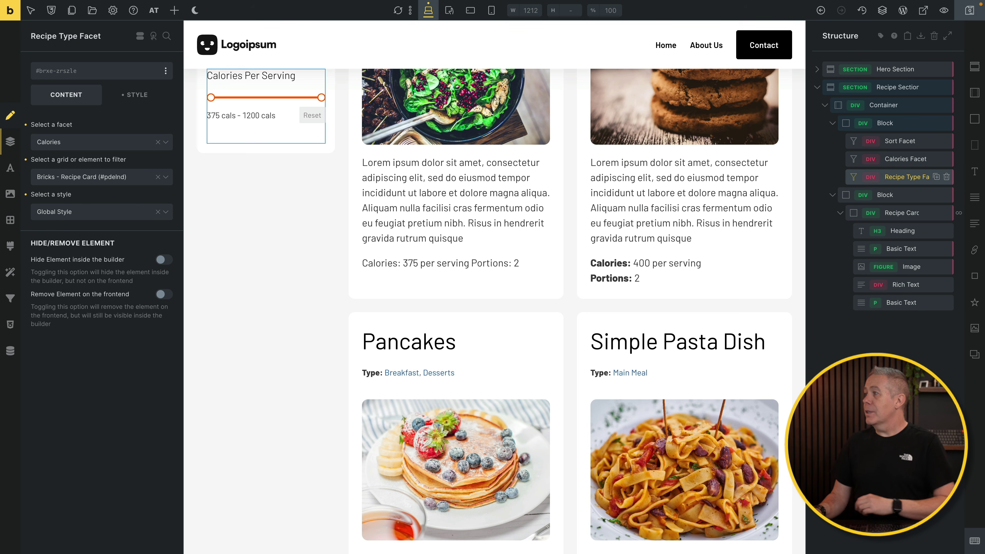
click(158, 142)
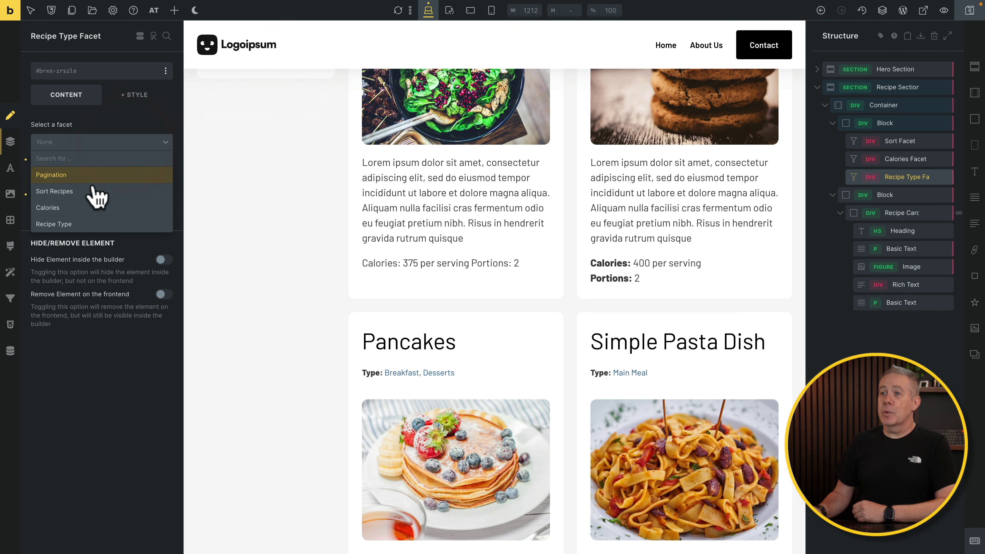
click(83, 225)
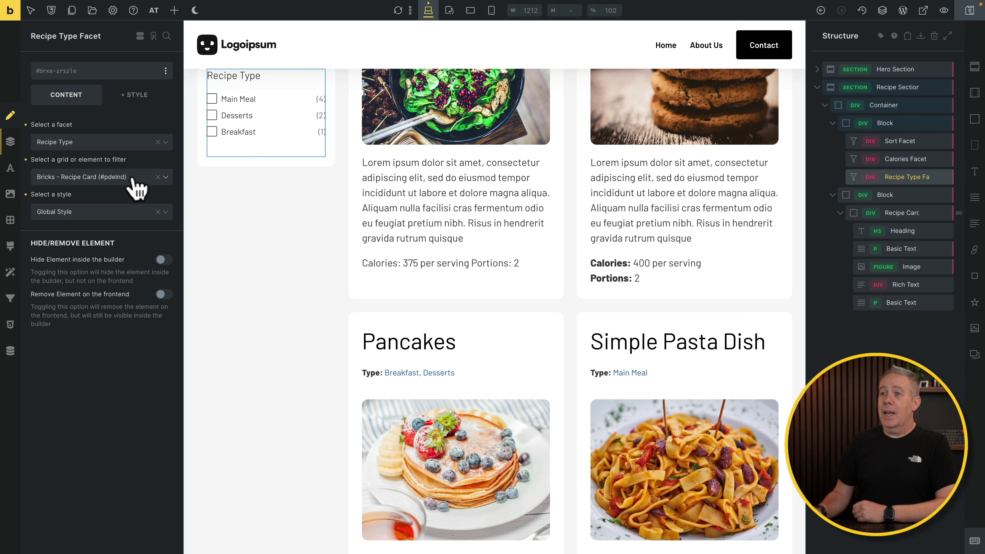
scroll(223, 242, up, 3)
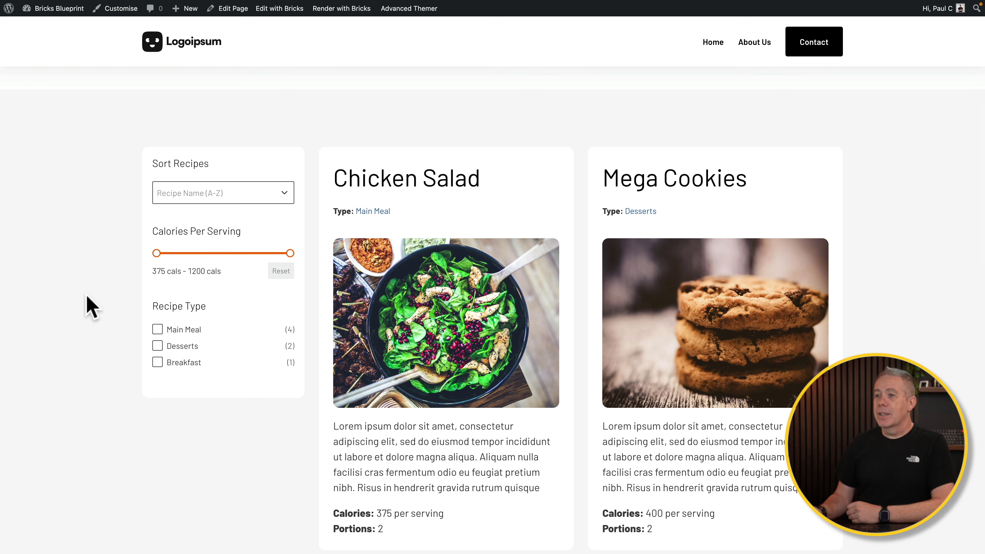
On the live page, raise the Calories Per Serving minimum to 514 cals and review the filtered recipes
drag(157, 255, 179, 254)
scroll(121, 309, down, 5)
scroll(124, 312, down, 4)
scroll(124, 312, up, 7)
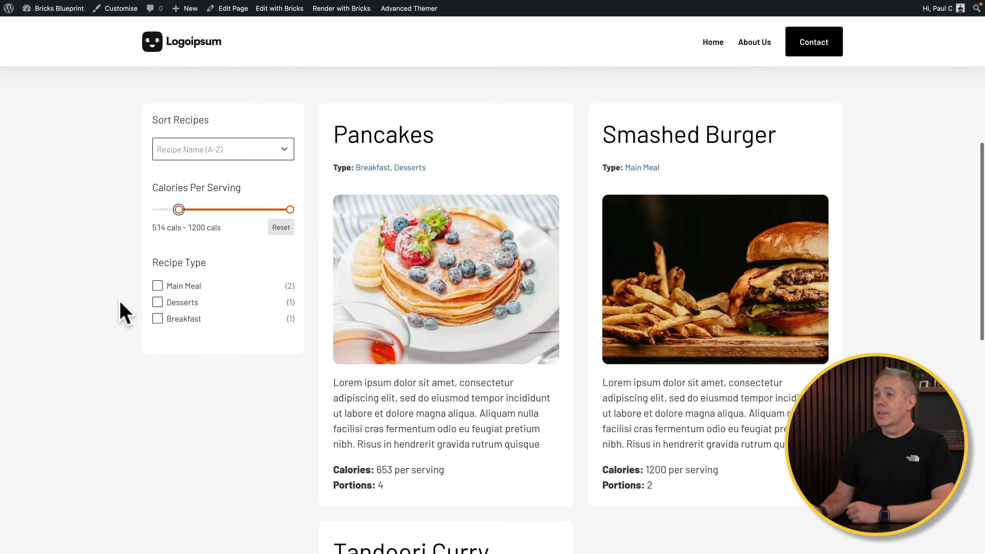
Filter the recipes by the Main Meal recipe type and review the listing
click(176, 287)
scroll(248, 385, down, 5)
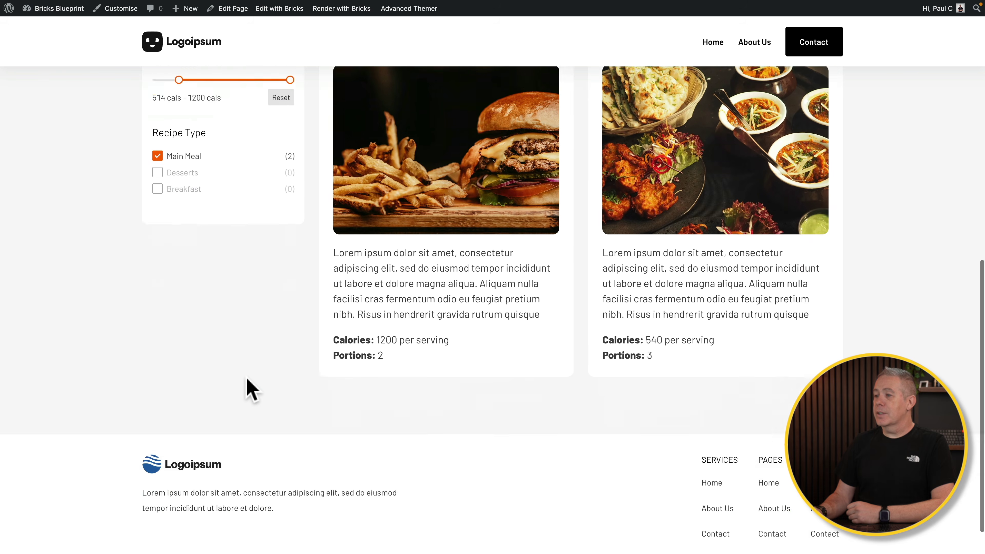
scroll(248, 382, up, 3)
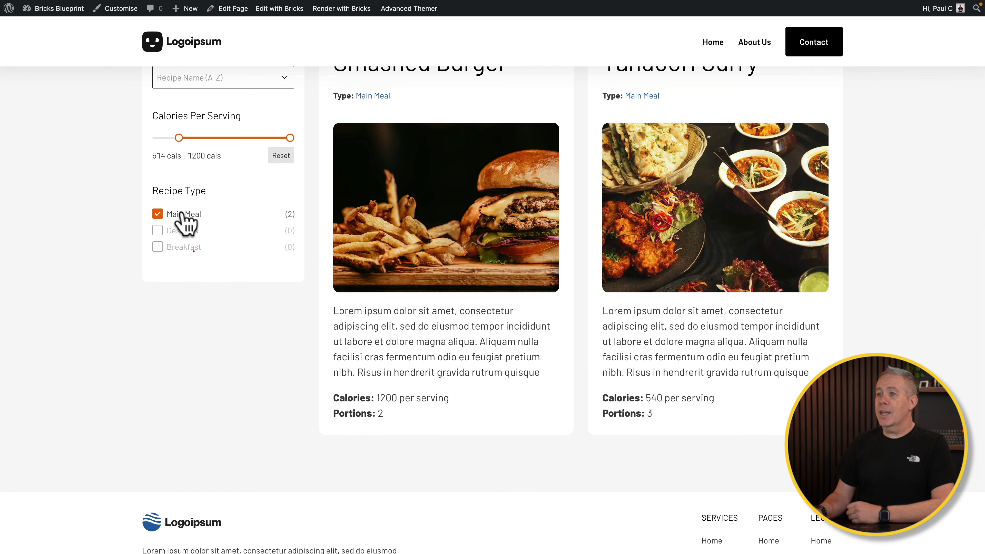
Replace the Main Meal filter with Desserts and review the listing
click(183, 212)
click(159, 230)
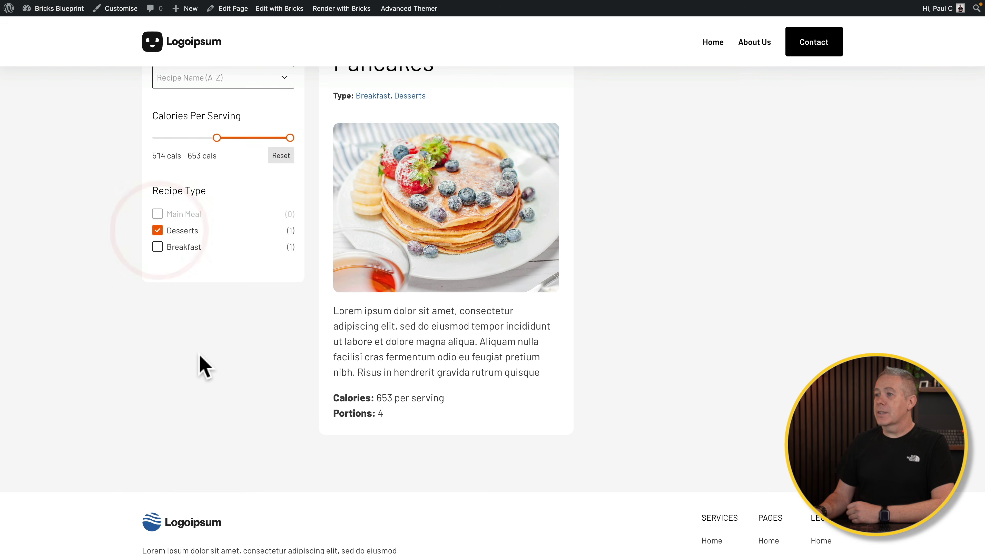
scroll(200, 359, down, 3)
scroll(202, 366, up, 5)
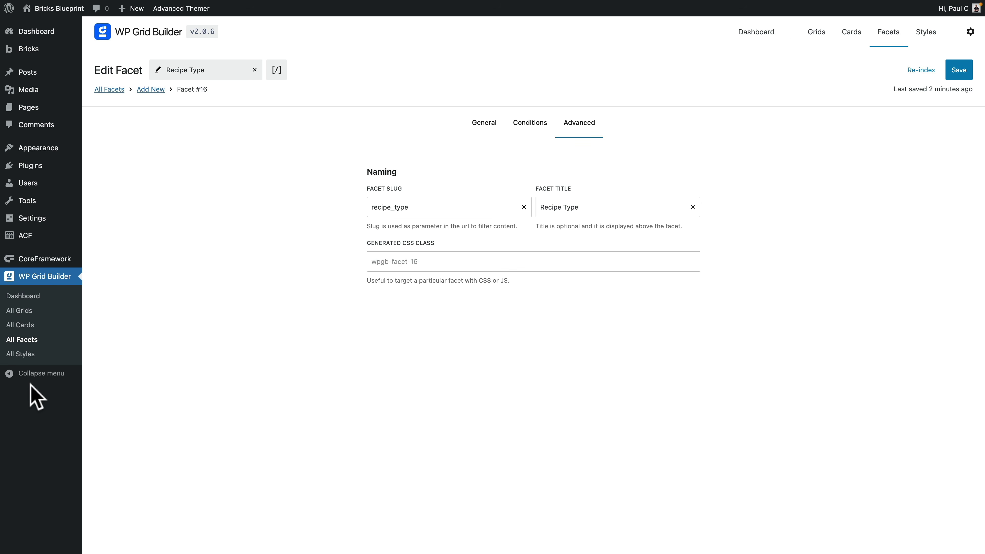
Switch to WP Grid Builder's facet styles and open Global Style for editing
click(22, 356)
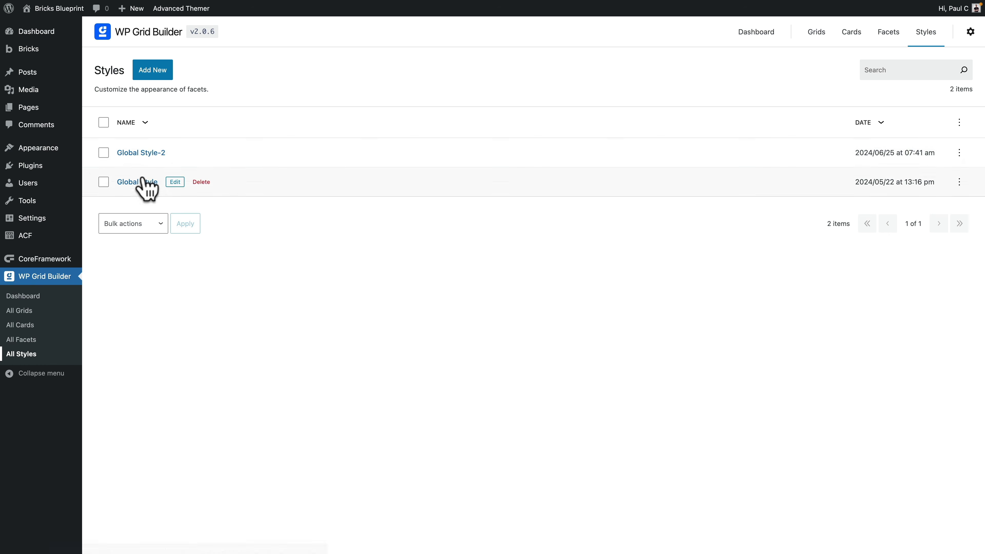
click(173, 182)
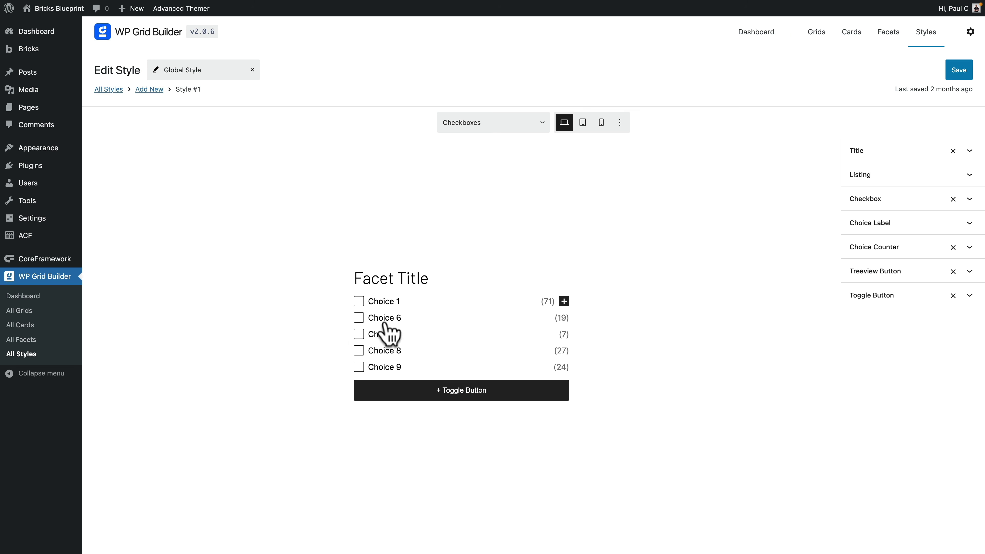
Switch the Global Style preview to the Range Slider facet, check its responsive view and examine its Title options
click(544, 120)
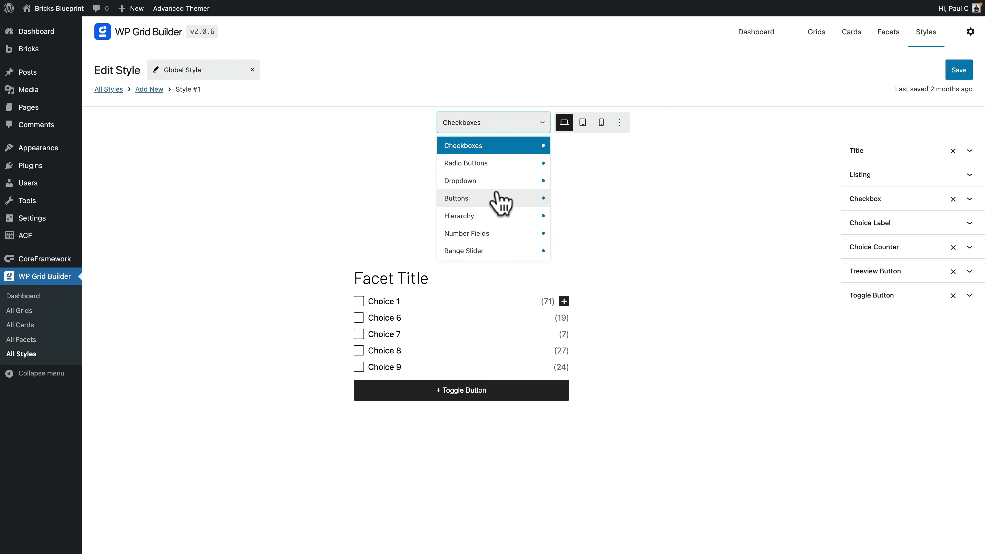
scroll(498, 204, down, 2)
click(490, 216)
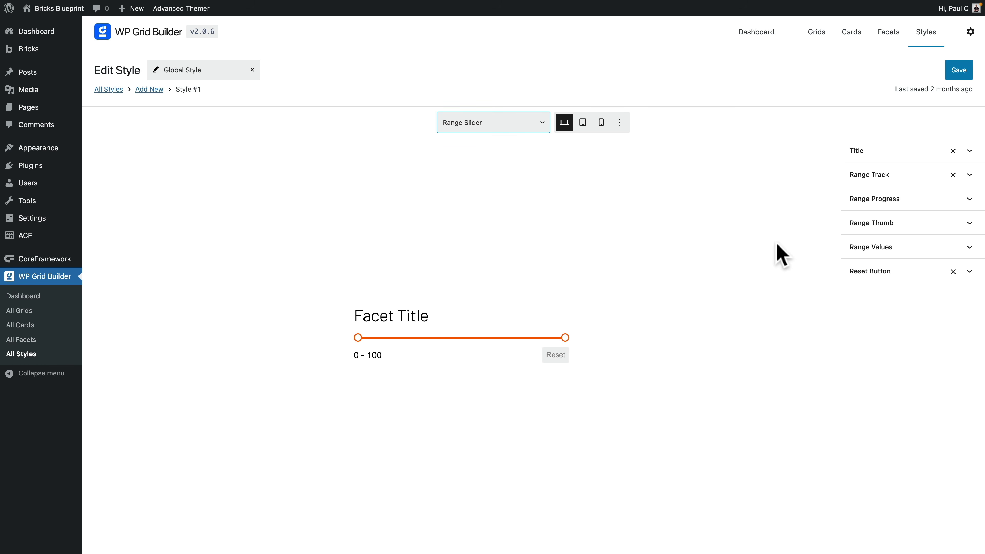
click(582, 124)
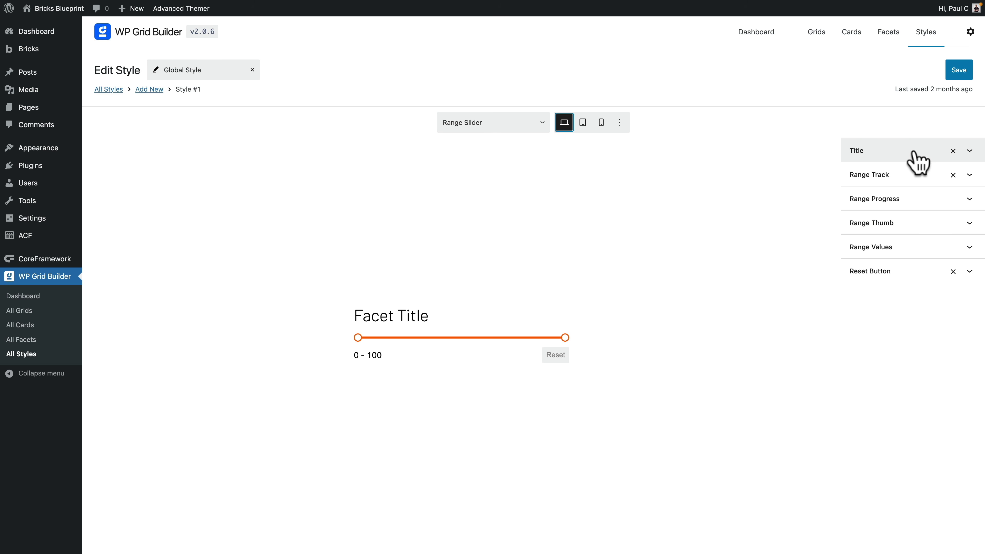
click(970, 152)
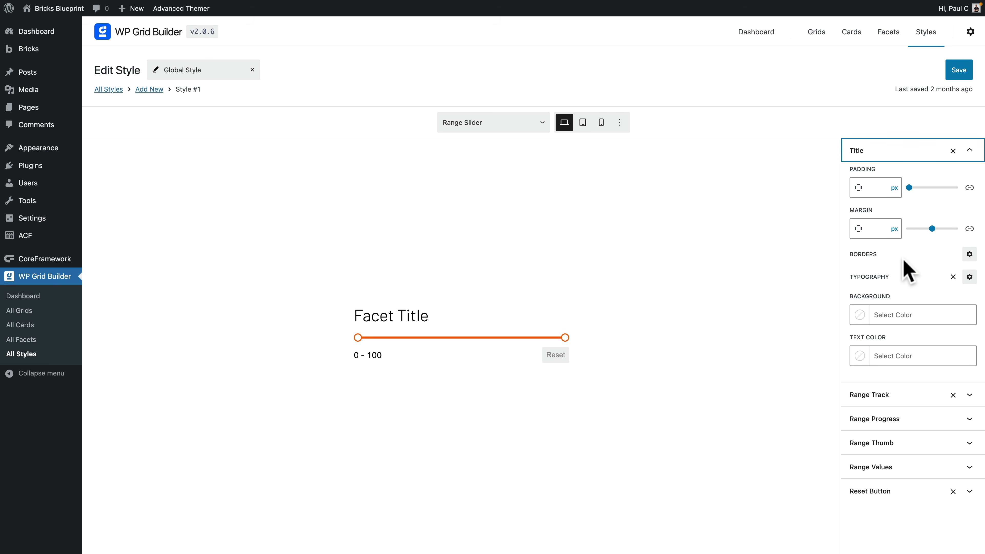
Set the Range Track height to 5 px for the Range Slider facet
click(898, 400)
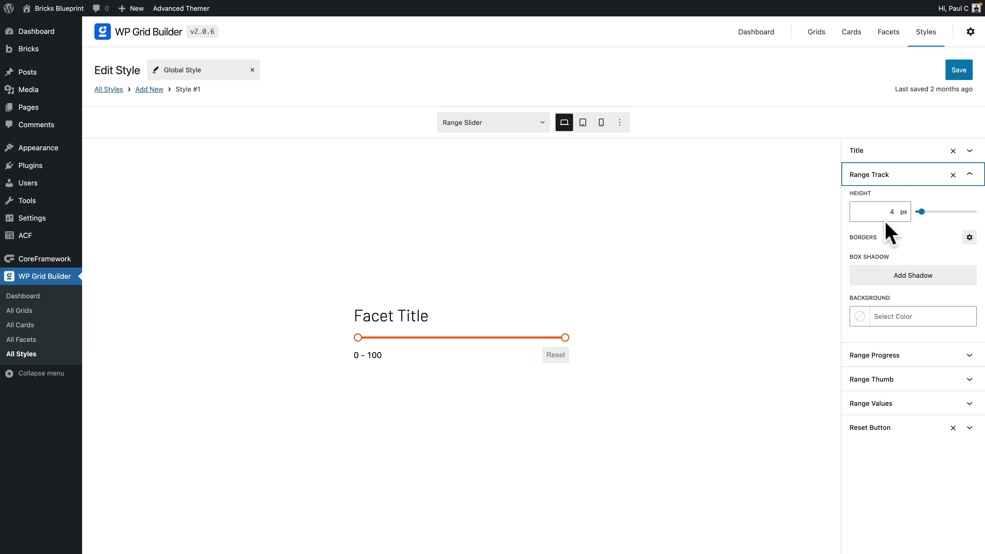
drag(922, 211, 923, 212)
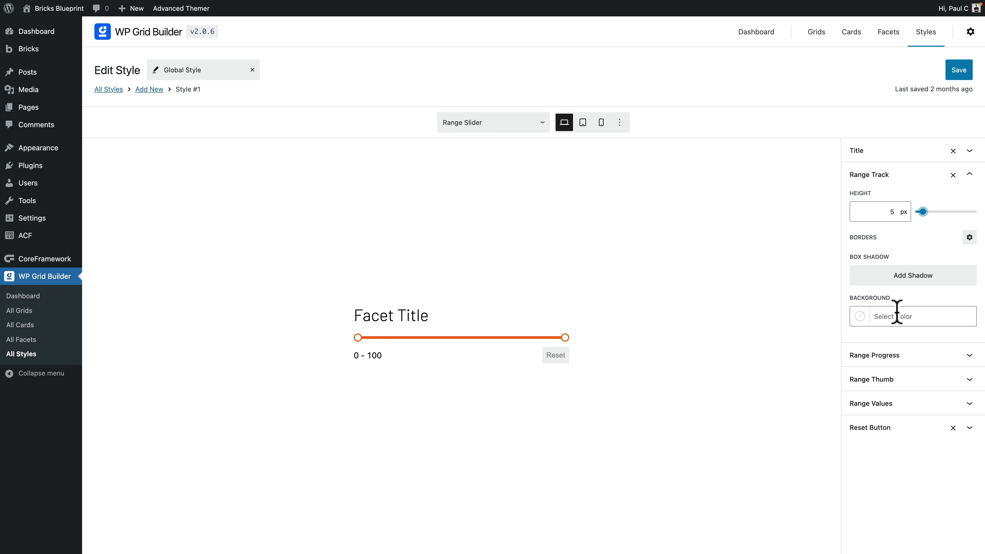
Examine the Range Slider's style options for Range Progress, Range Thumb, Range Values and Reset Button
click(889, 355)
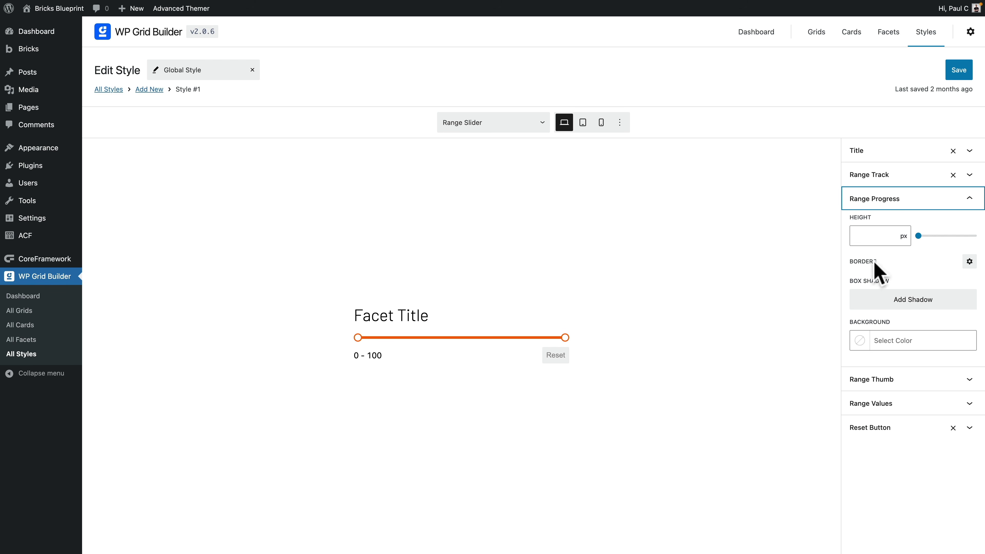
click(884, 379)
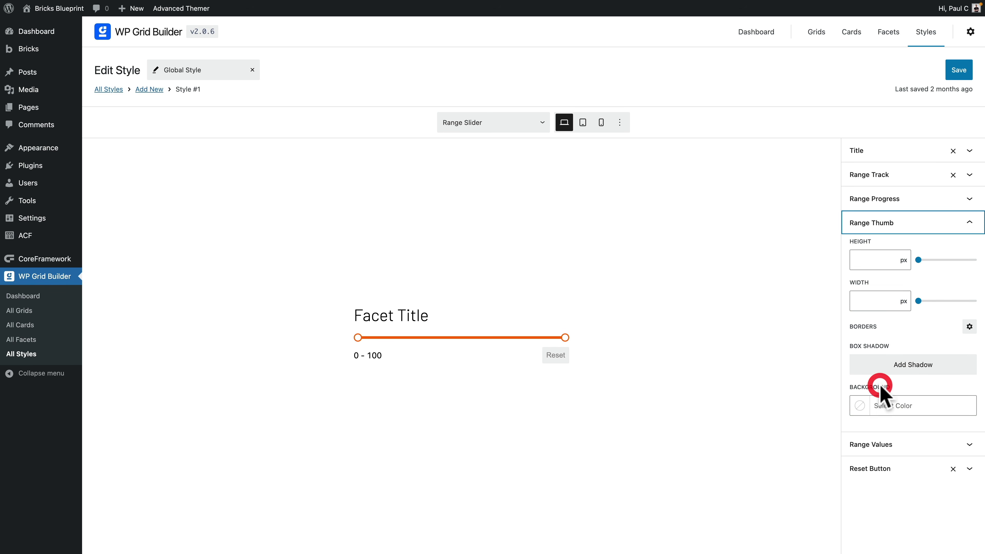
click(887, 445)
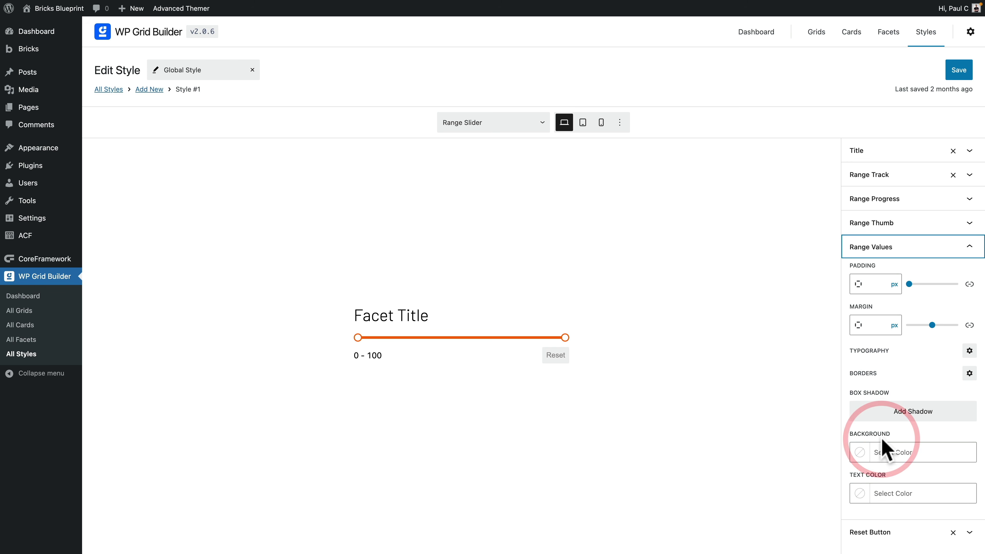
click(878, 531)
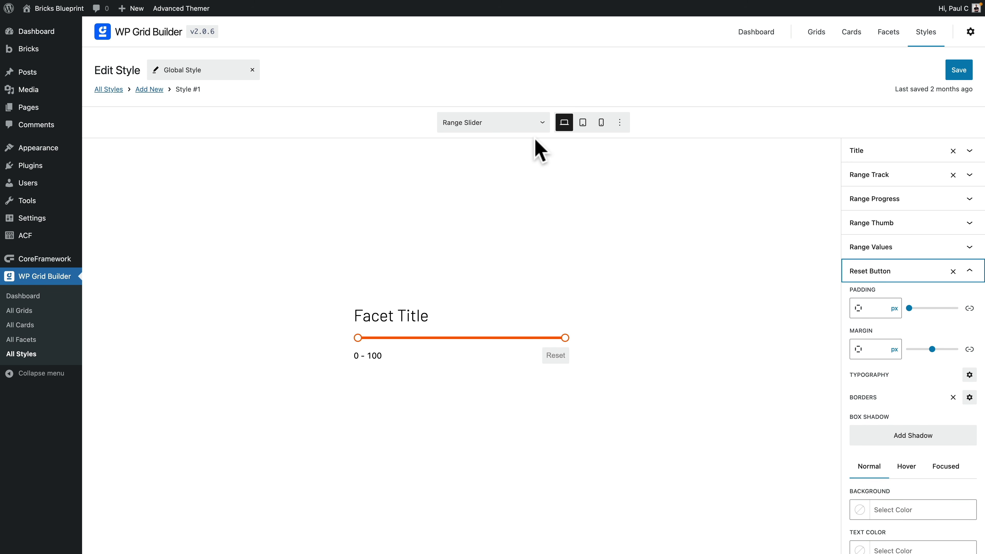
Switch the style preview to the Dropdown facet and open its Title options
click(529, 124)
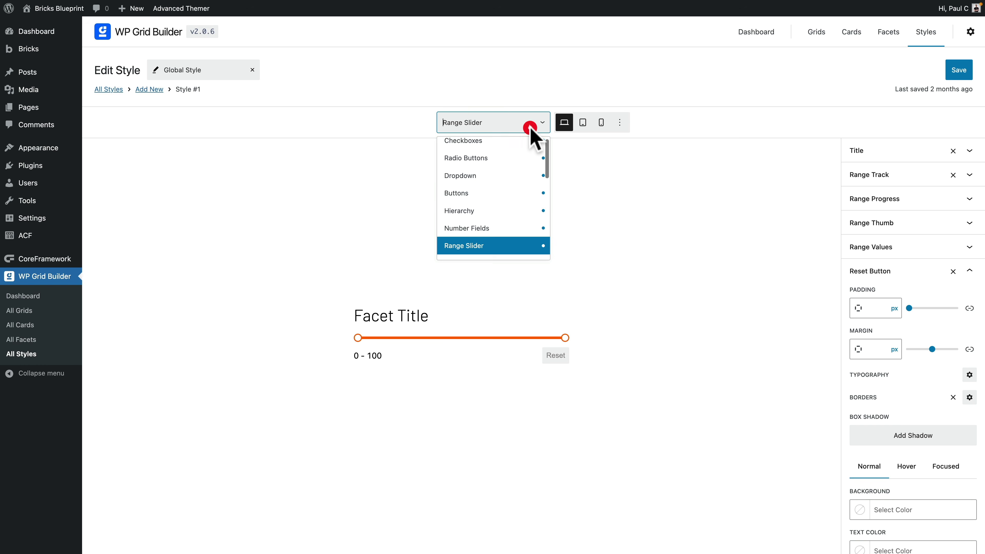
click(481, 177)
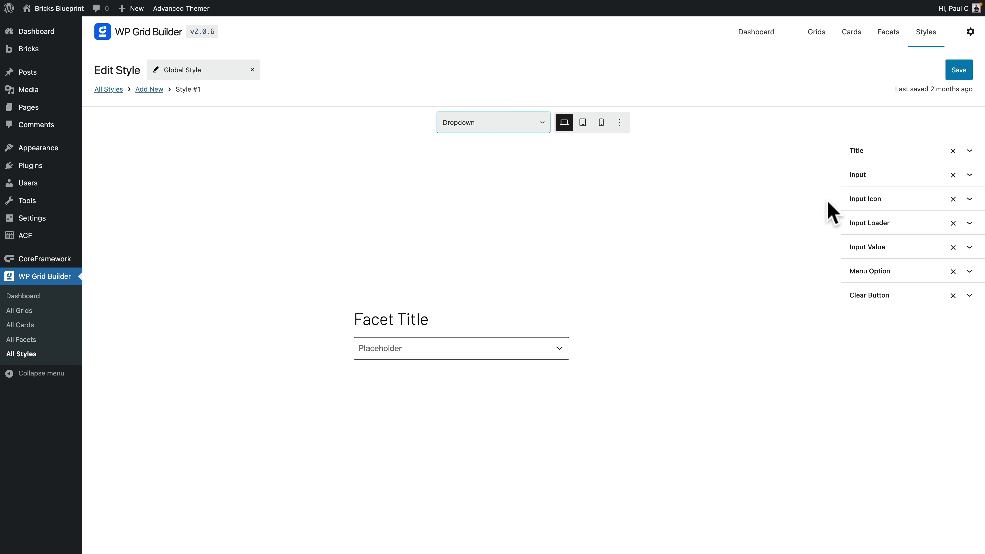
click(885, 162)
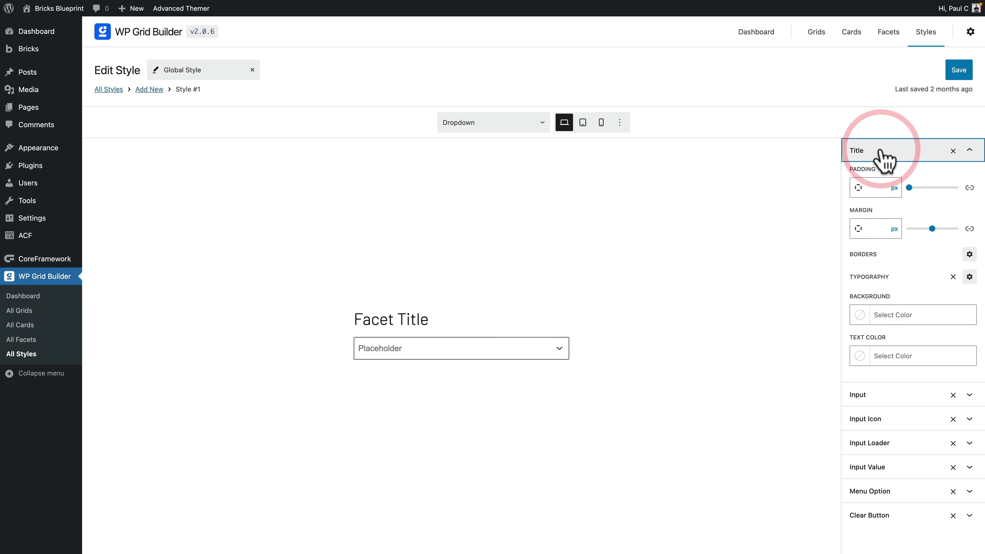